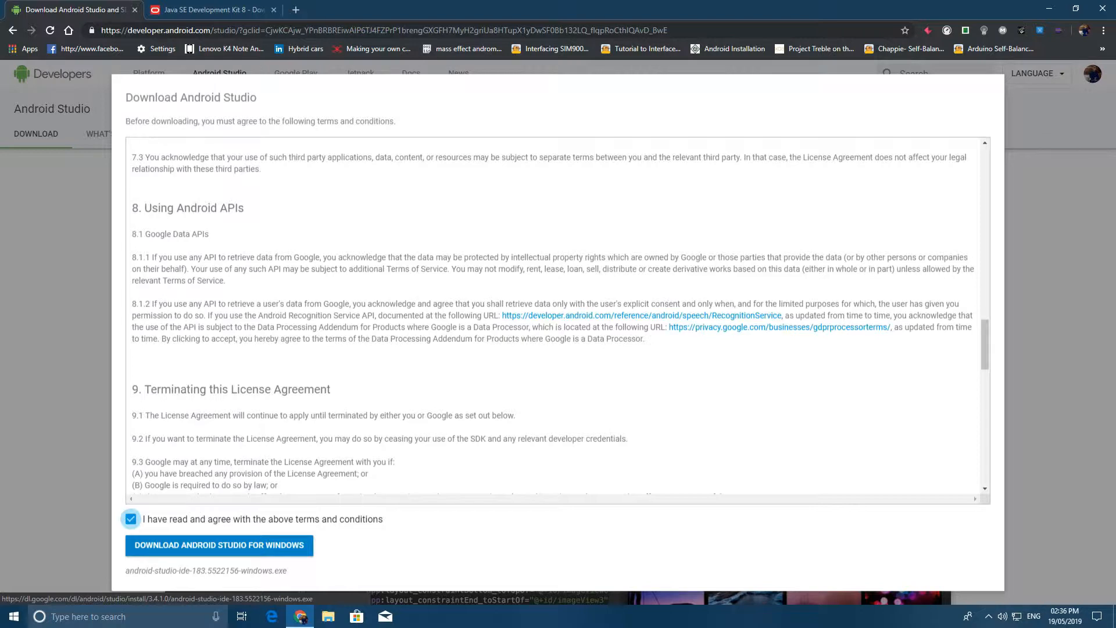
Start the download of Android Studio for Windows under the agreed terms and conditions.
{"action": "left_click", "coordinate": [219, 545]}
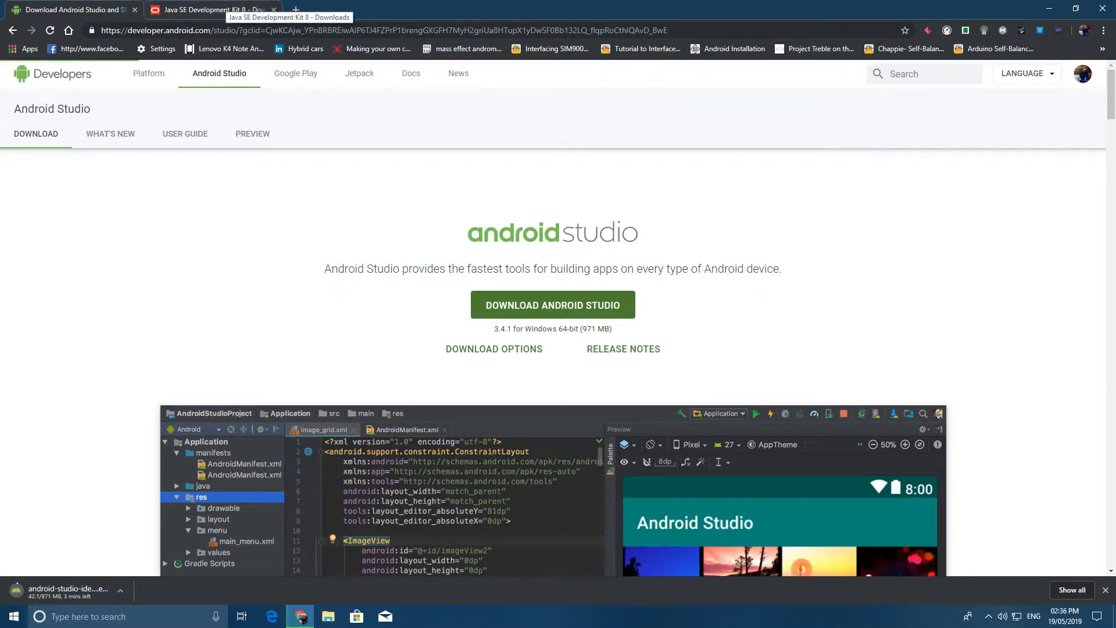
Accept the license agreement for Java SE Development Kit 8u212 on Oracle's JDK 8 downloads page.
{"action": "left_click", "coordinate": [215, 10]}
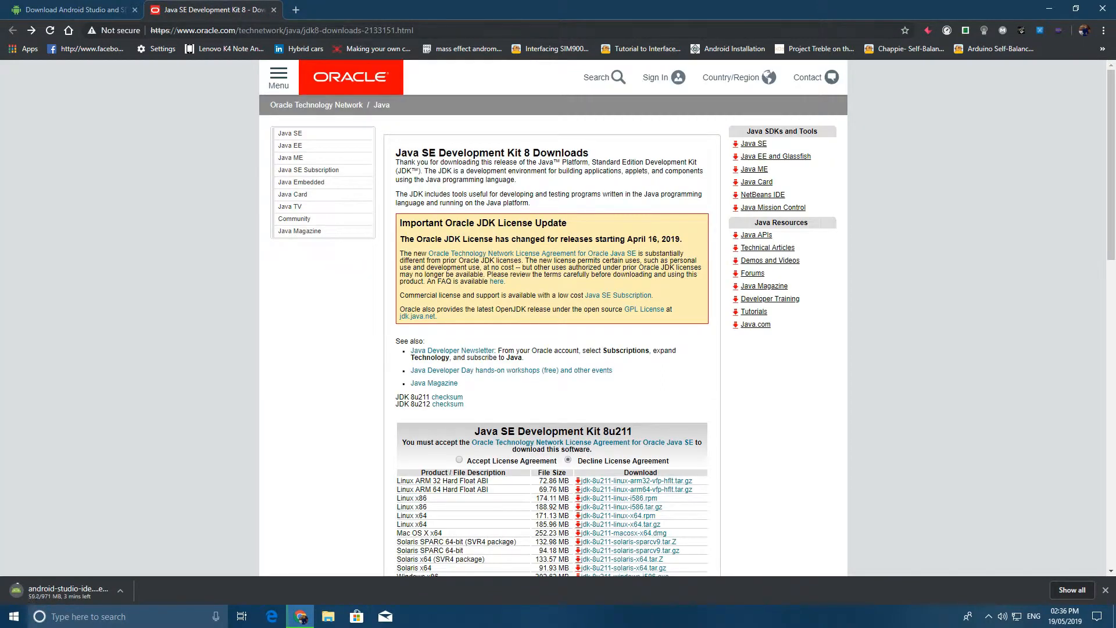
{"action": "left_click", "coordinate": [282, 30]}
{"action": "key", "text": "End"}
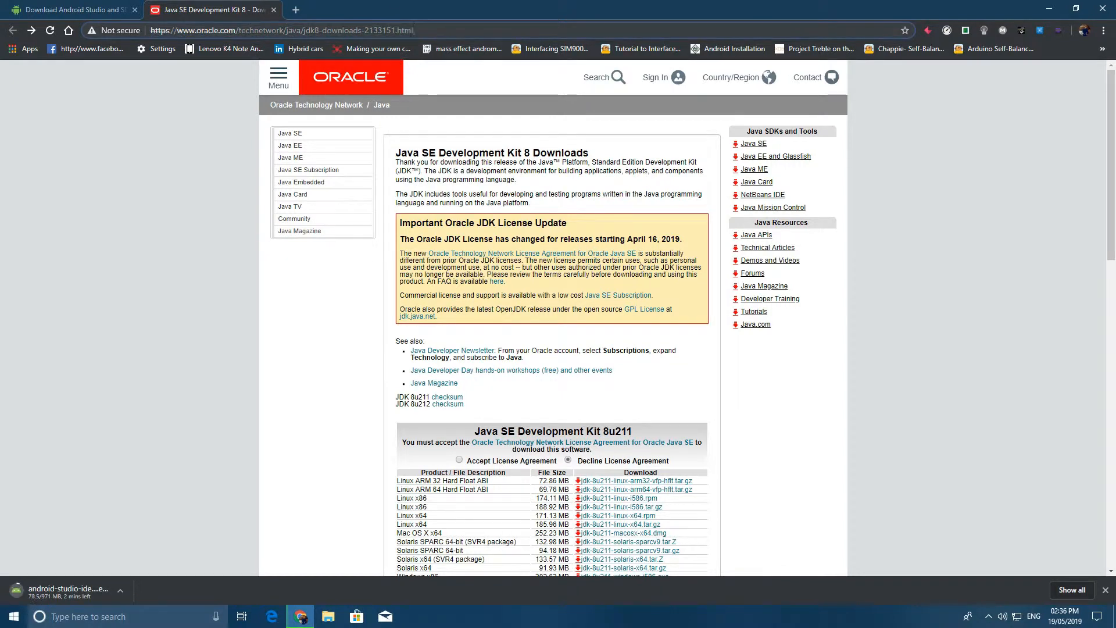
{"action": "scroll", "coordinate": [417, 319], "scroll_direction": "down", "scroll_amount": 8}
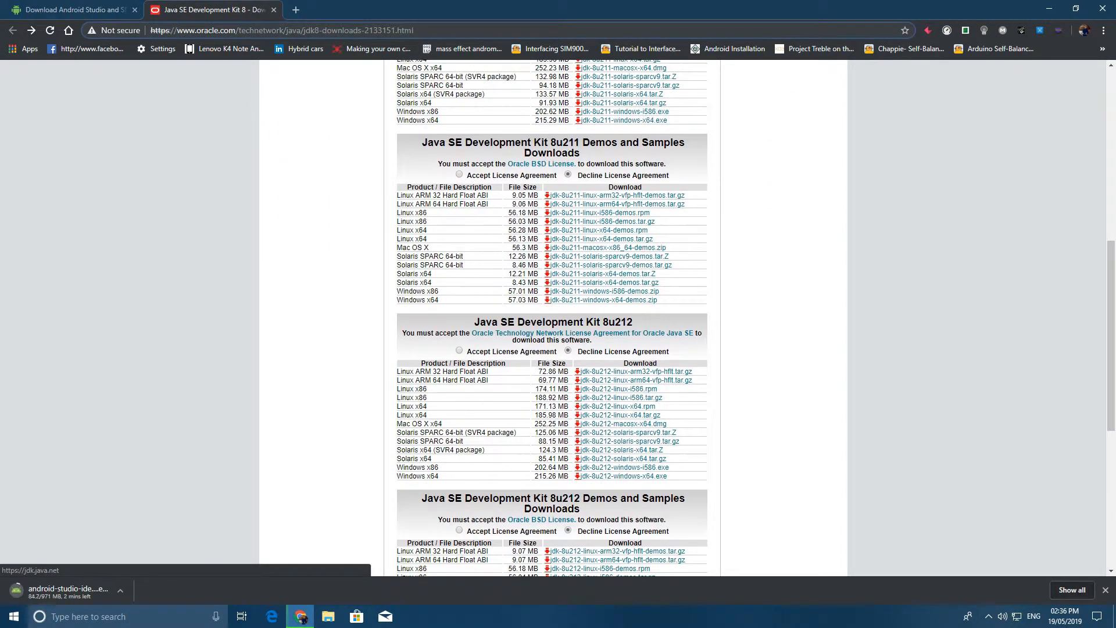
{"action": "scroll", "coordinate": [551, 318], "scroll_direction": "down", "scroll_amount": 1}
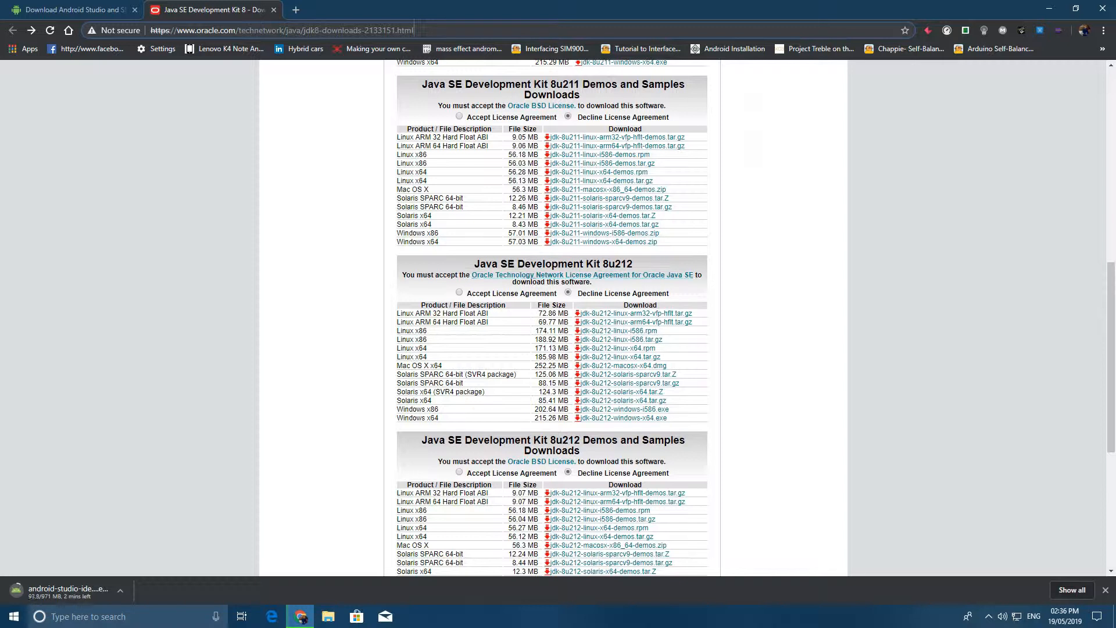
{"action": "left_click_drag", "start_coordinate": [603, 264], "coordinate": [633, 265]}
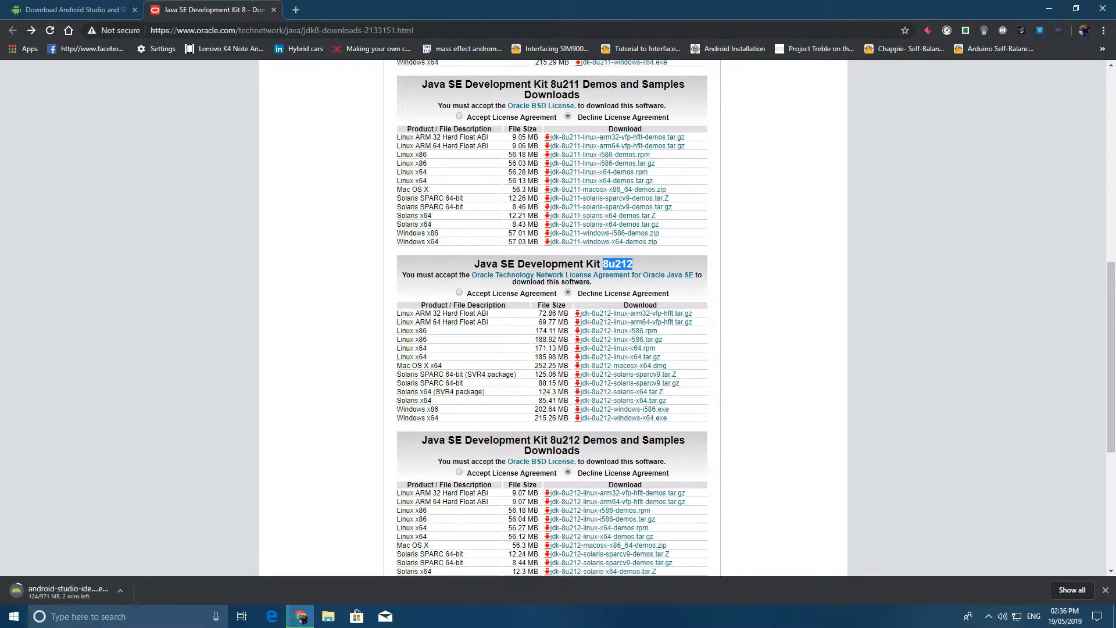
{"action": "left_click", "coordinate": [459, 292]}
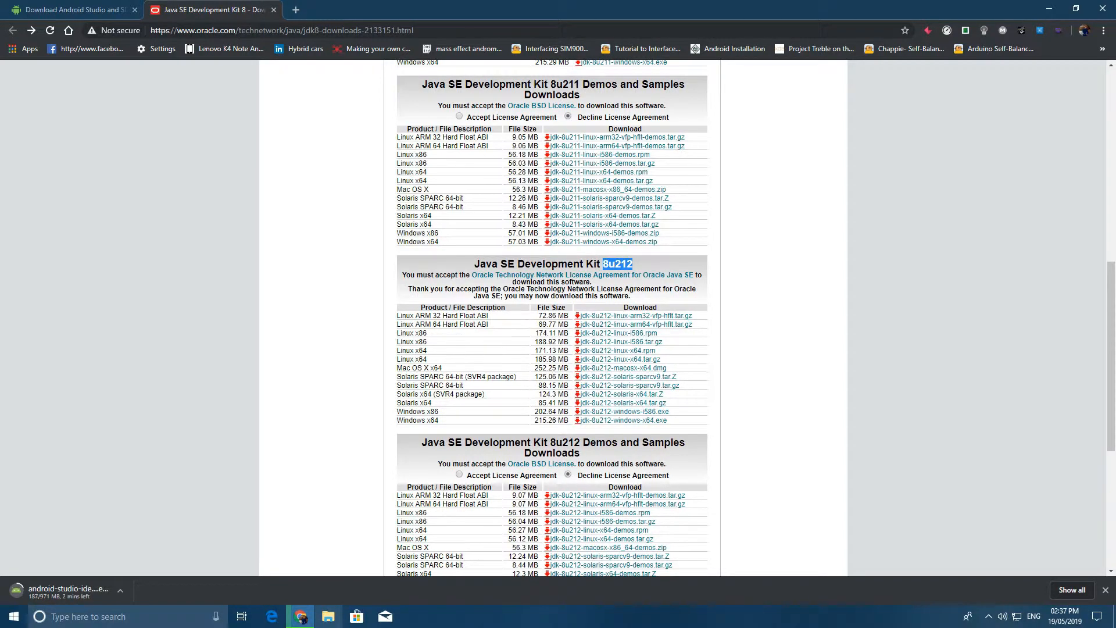
Open the properties of This PC in File Explorer to check the Windows system type.
{"action": "left_click", "coordinate": [329, 616]}
{"action": "right_click", "coordinate": [570, 378]}
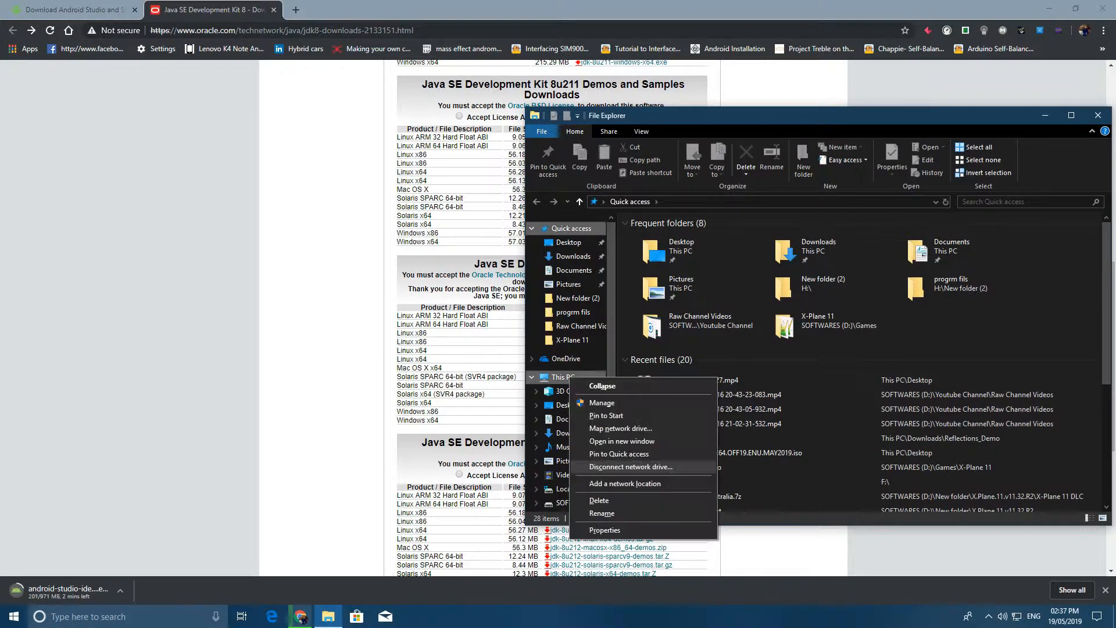
{"action": "left_click", "coordinate": [605, 529]}
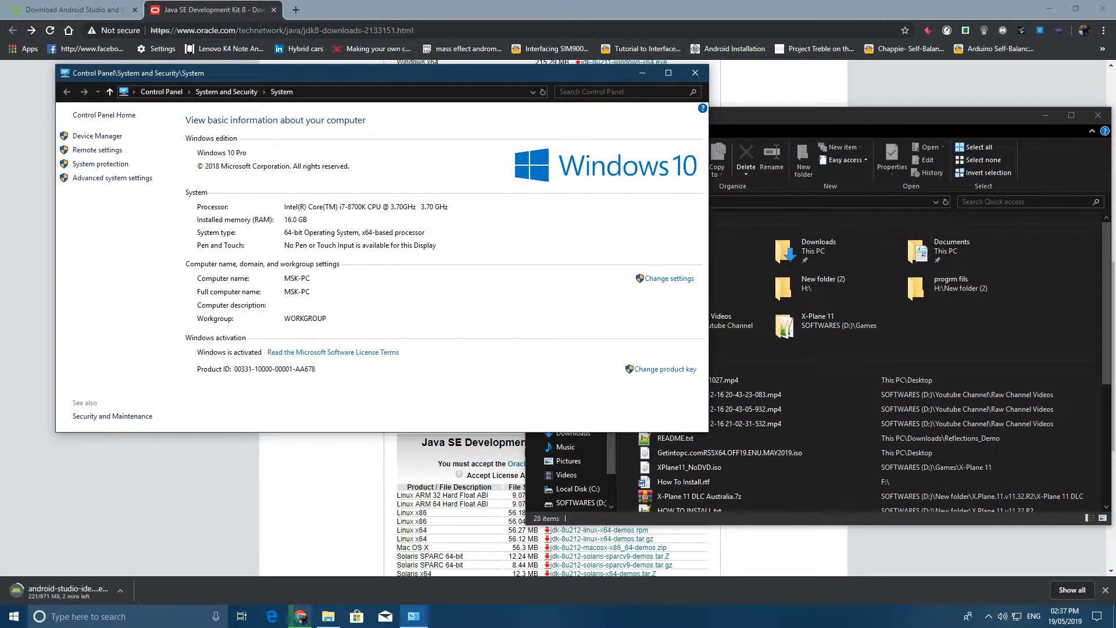
Return to Chrome, download jdk-8u212-windows-x64.exe for Windows x64, and keep the file despite the browser's safety prompt.
{"action": "left_click", "coordinate": [300, 616]}
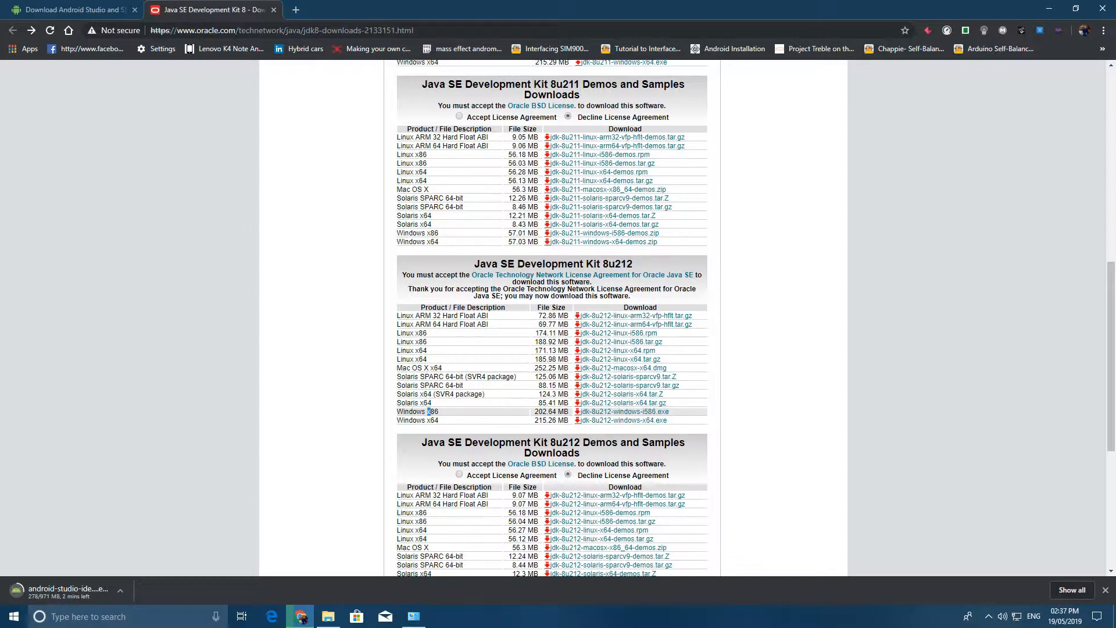
{"action": "left_click", "coordinate": [624, 420]}
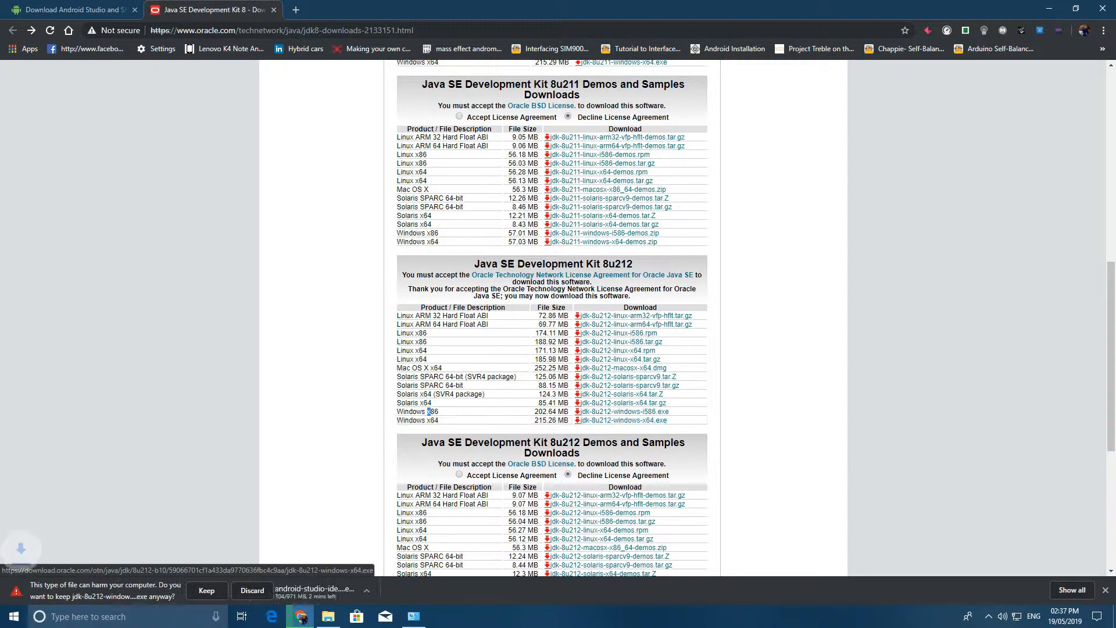
{"action": "left_click", "coordinate": [207, 590]}
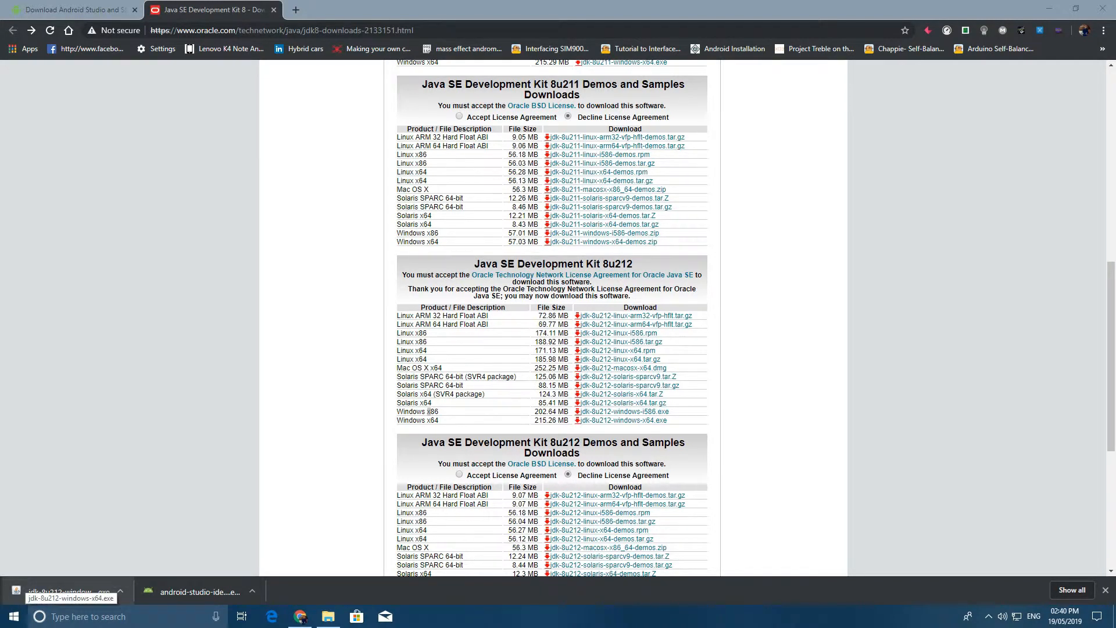
Run the downloaded JDK 8 Update 212 installer and complete the setup with the default features and destination folders.
{"action": "left_click", "coordinate": [67, 591]}
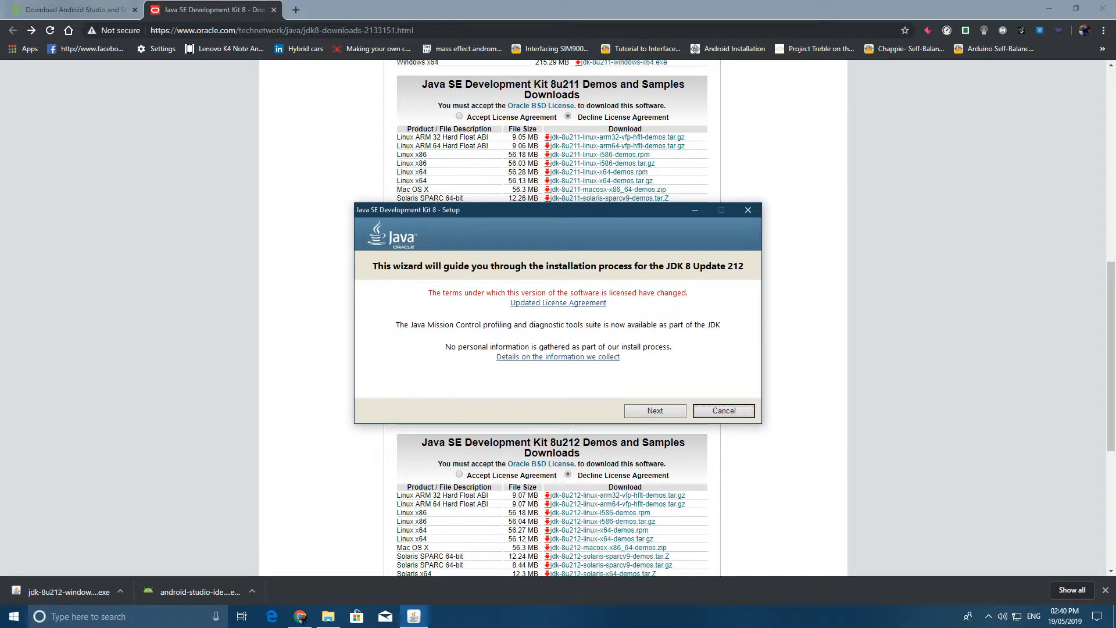
{"action": "left_click", "coordinate": [70, 10]}
{"action": "left_click", "coordinate": [216, 5]}
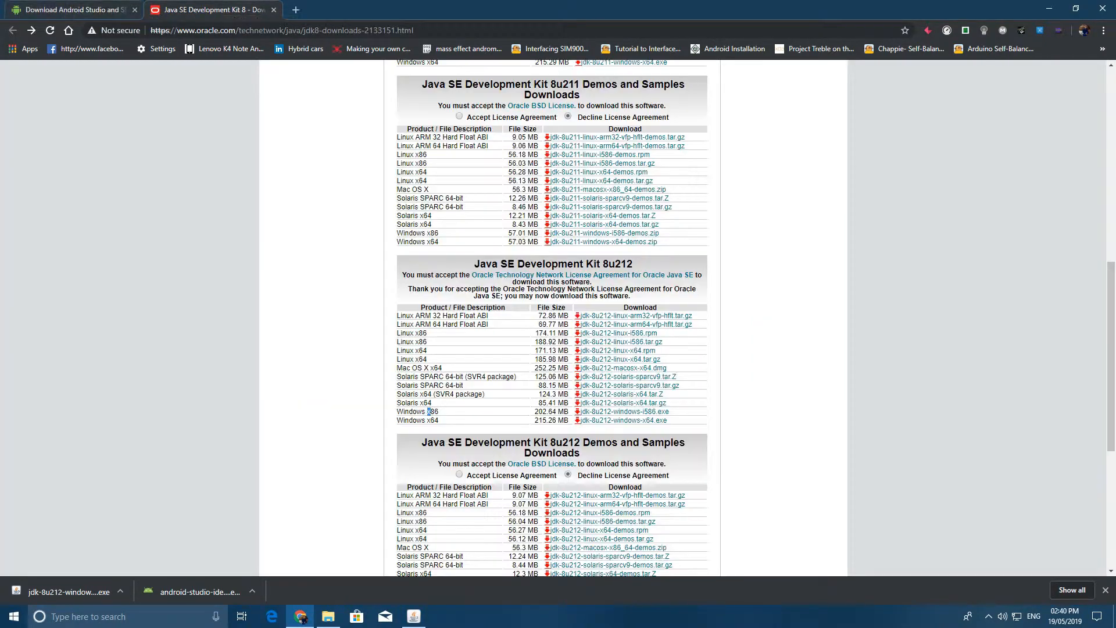
{"action": "left_click", "coordinate": [100, 2]}
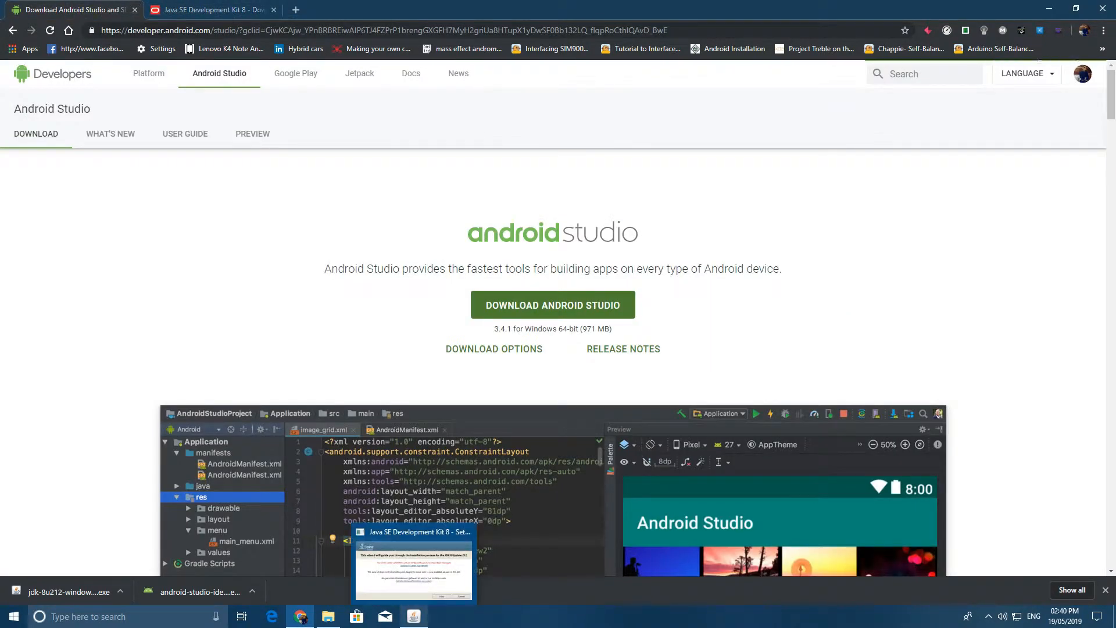
{"action": "left_click", "coordinate": [414, 616]}
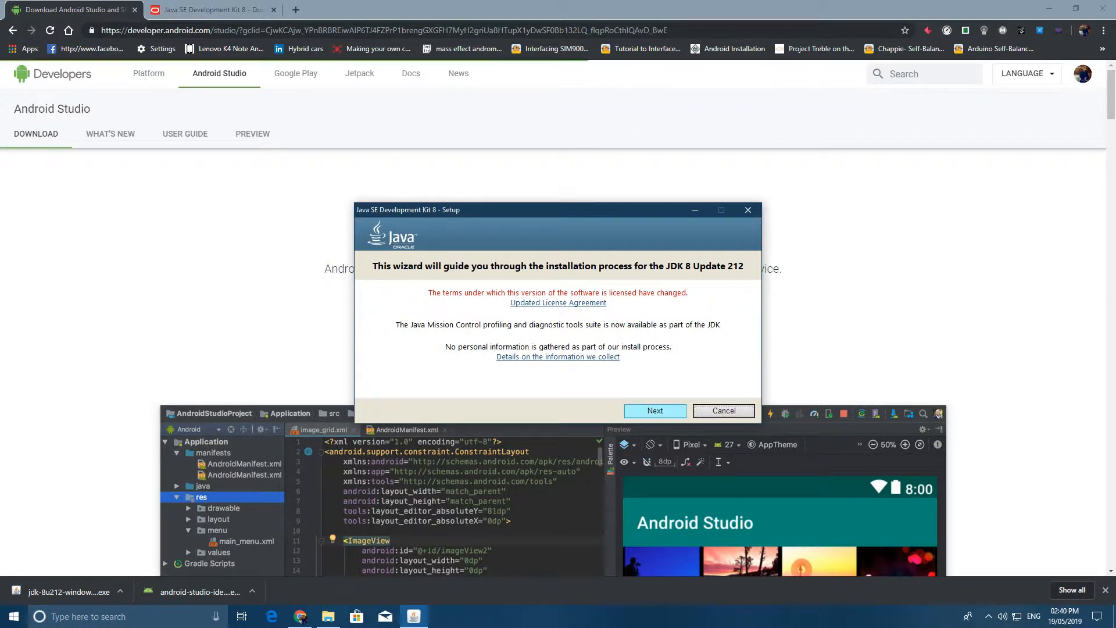
{"action": "left_click", "coordinate": [655, 411]}
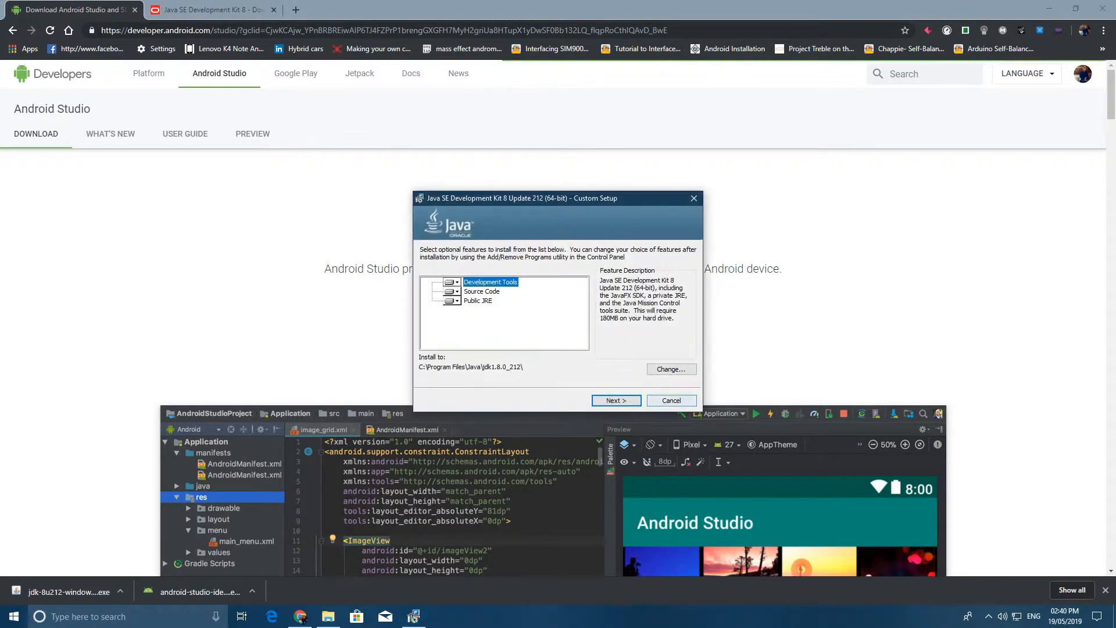
{"action": "left_click", "coordinate": [614, 400]}
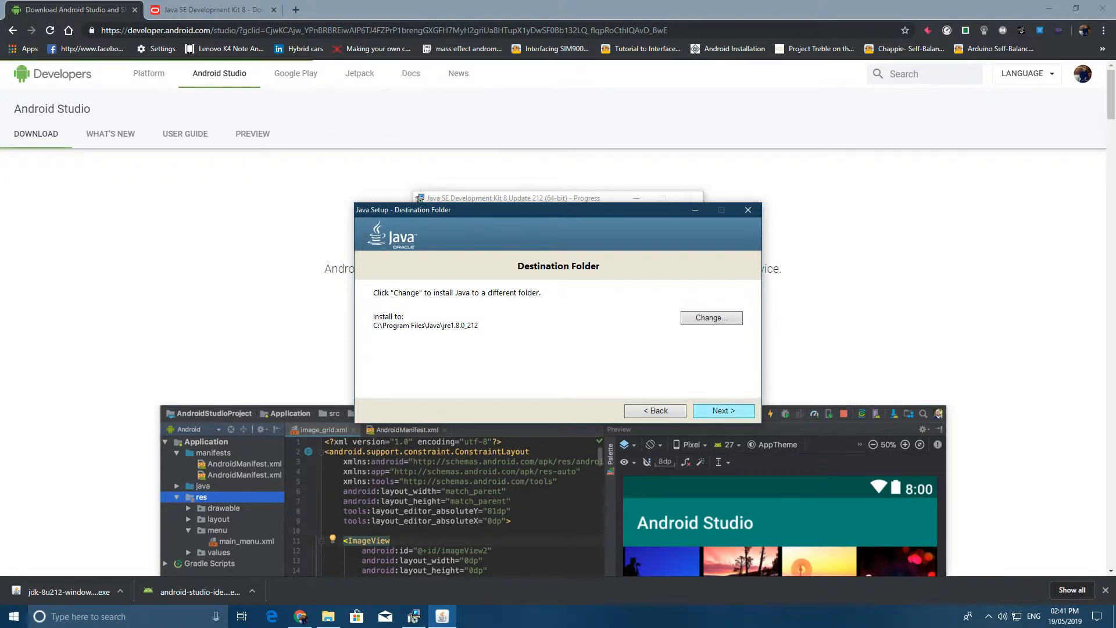
{"action": "key", "text": "Return"}
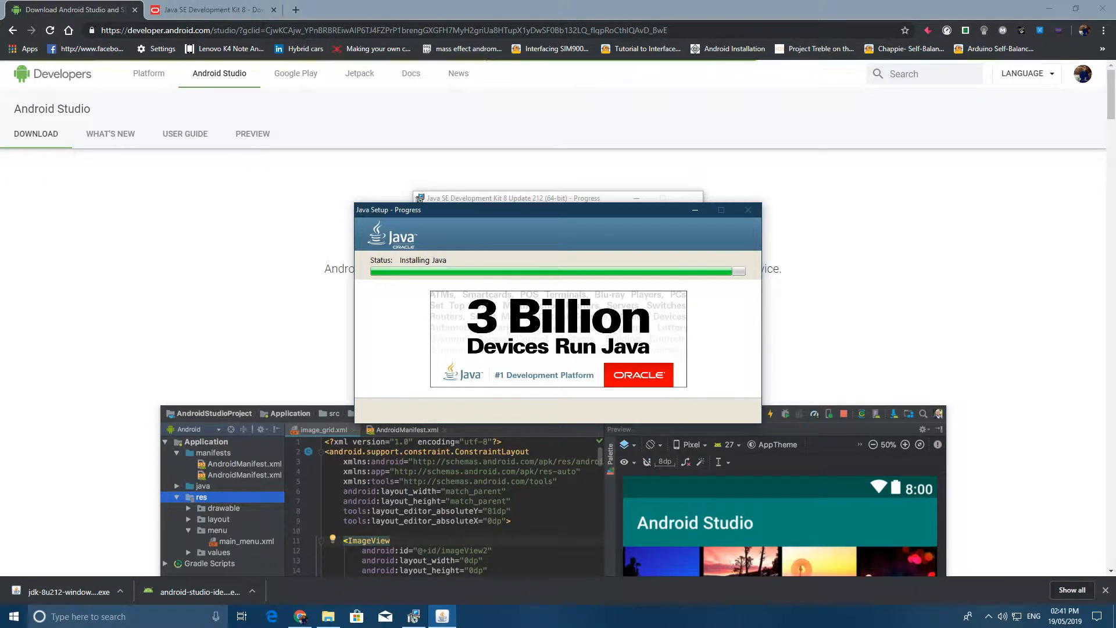
{"action": "key", "text": "Return"}
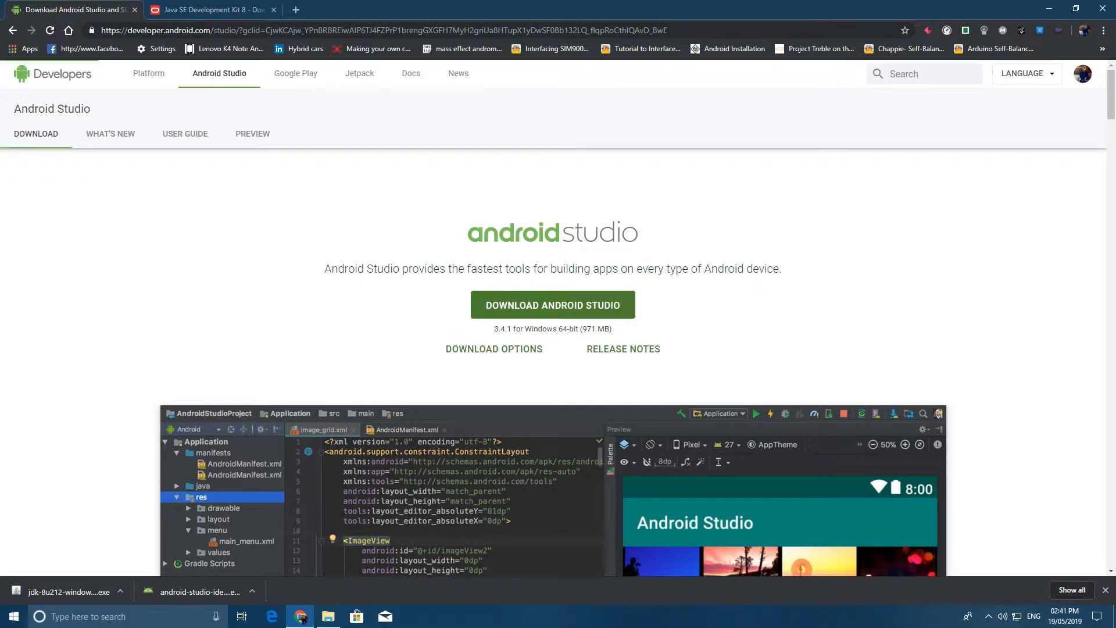
{"action": "key", "text": "super+r"}
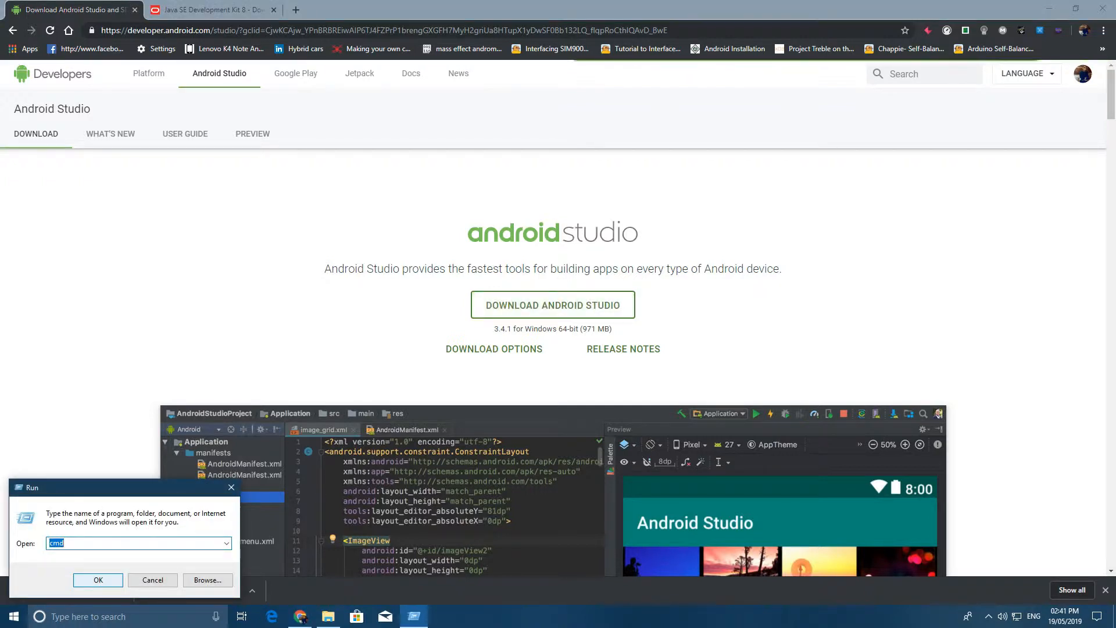
{"action": "key", "text": "super+s"}
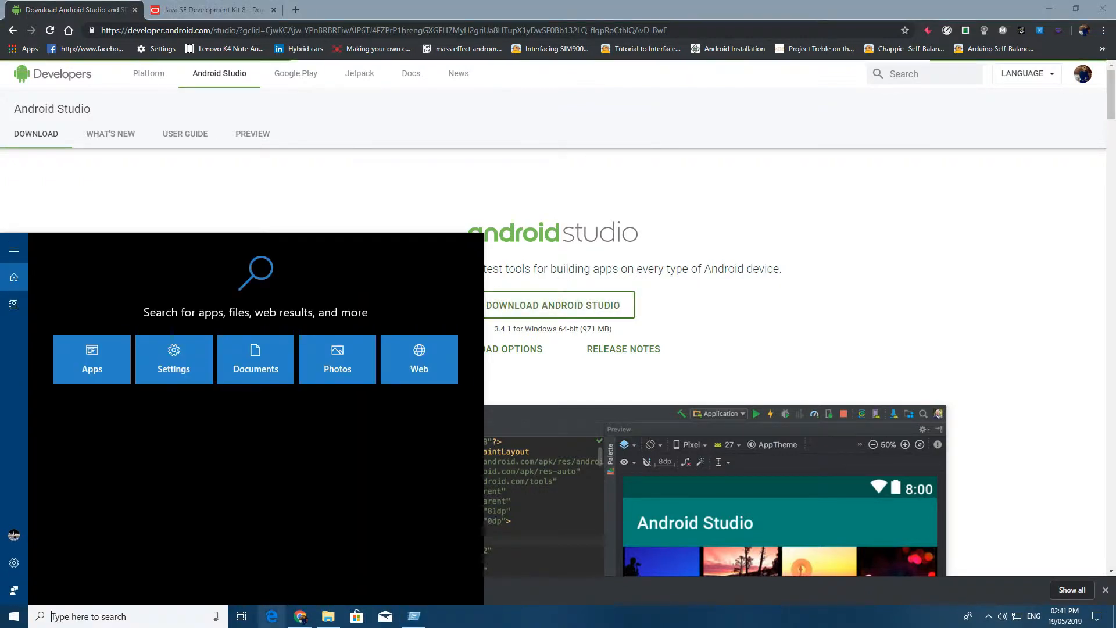
{"action": "key", "text": "Escape"}
{"action": "key", "text": "Escape"}
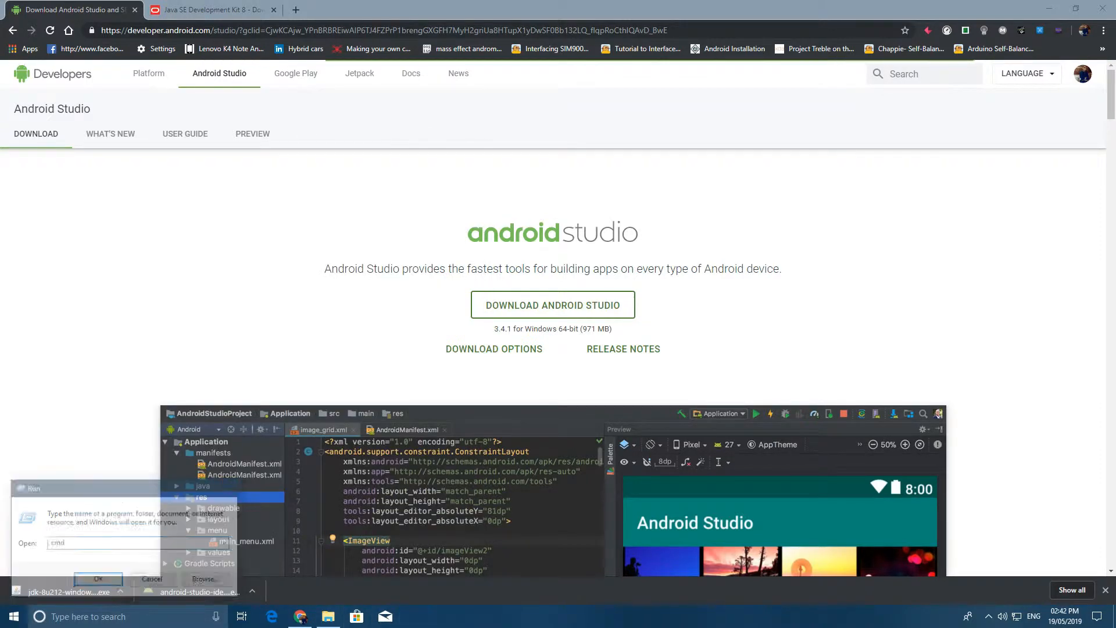
Find Run through Windows search and use it to launch Command Prompt with cmd.
{"action": "key", "text": "super+s"}
{"action": "type", "text": "run"}
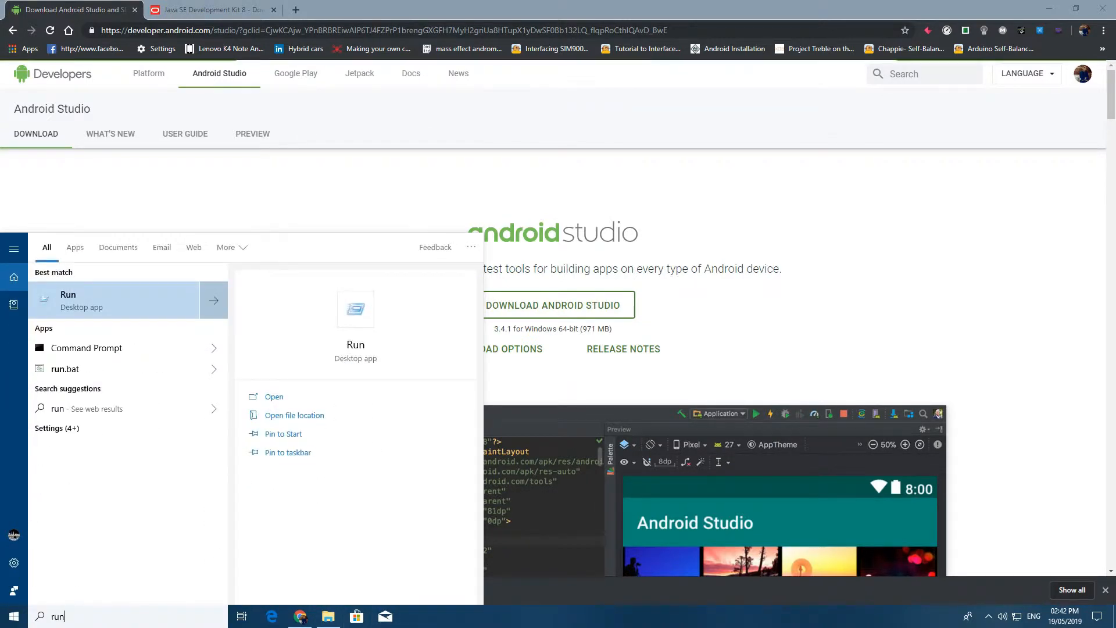
{"action": "key", "text": "Return"}
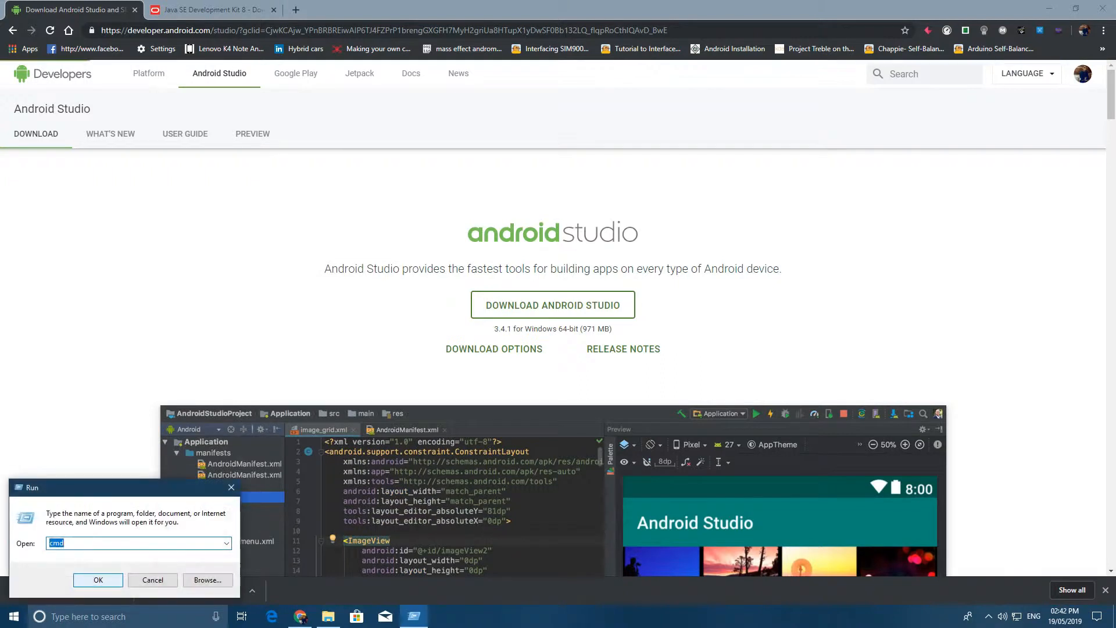
{"action": "type", "text": "cmd"}
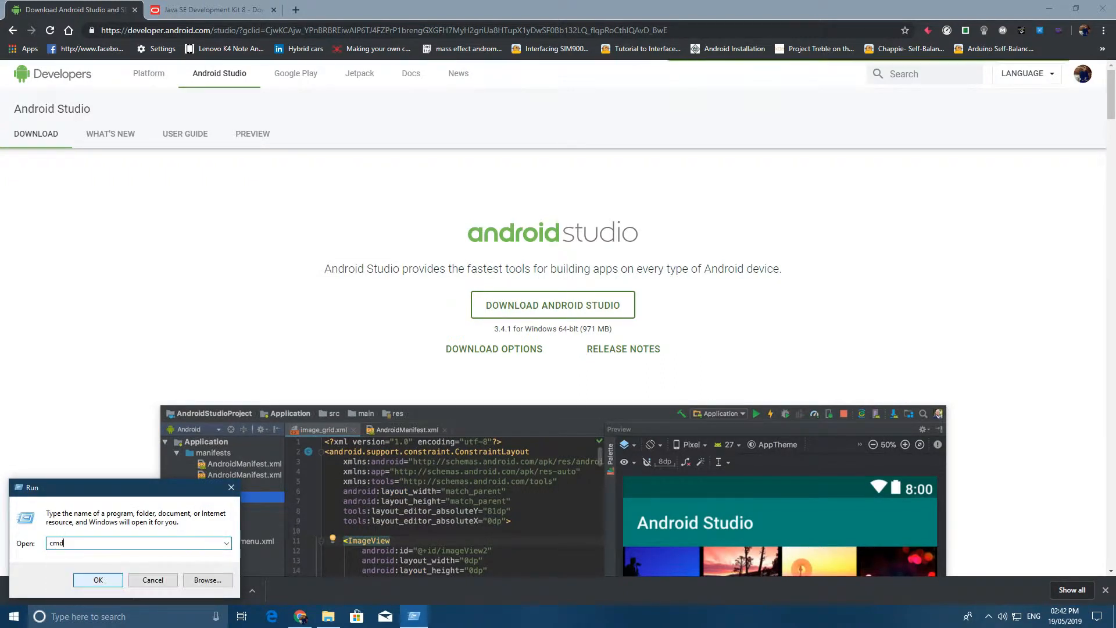
{"action": "key", "text": "Return"}
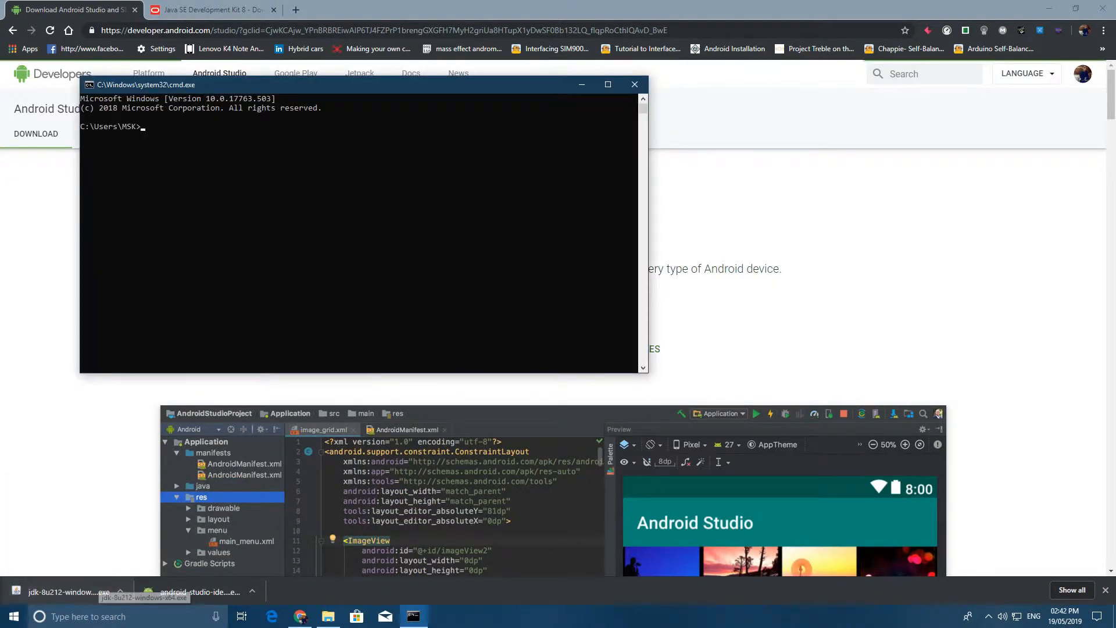
Run the javac command in Command Prompt to check whether the Java compiler is accessible.
{"action": "left_click", "coordinate": [268, 181]}
{"action": "type", "text": "java"}
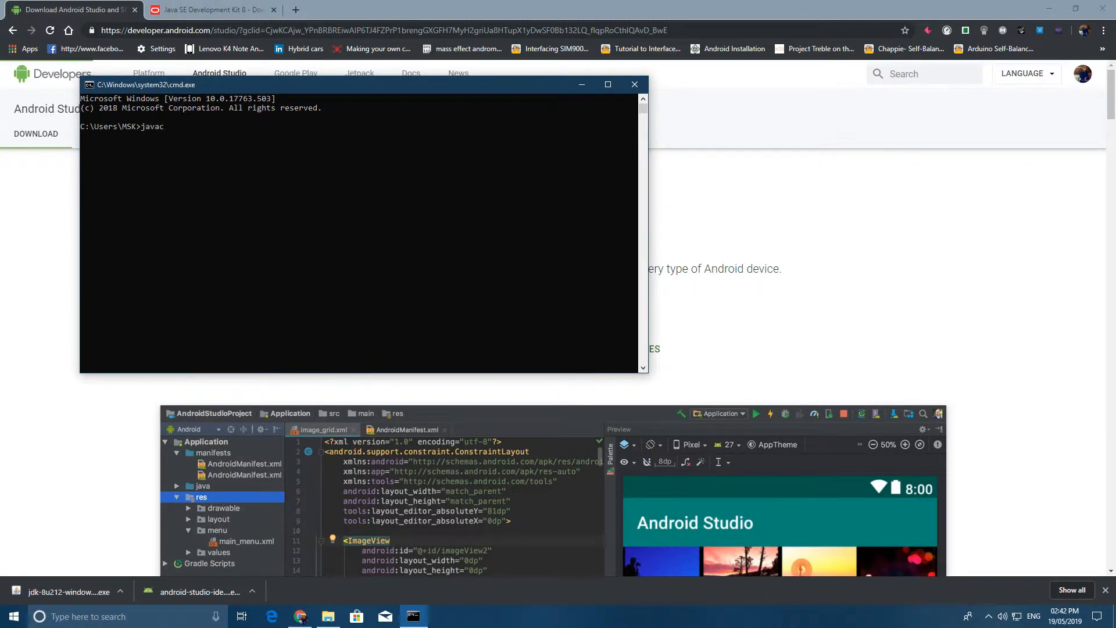
{"action": "type", "text": "c"}
{"action": "key", "text": "Return"}
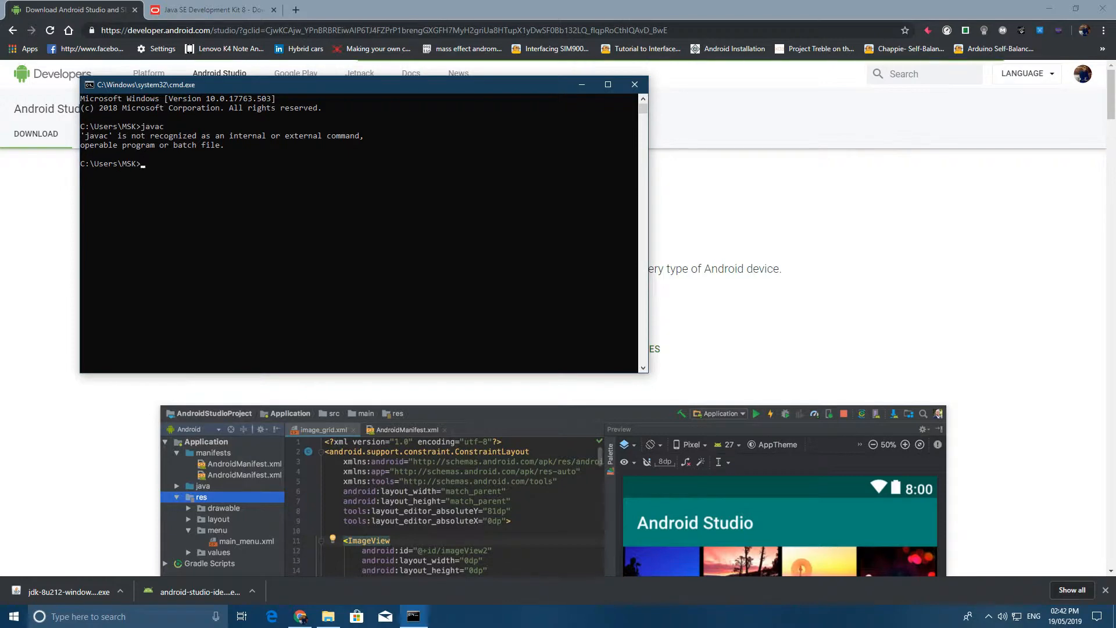
Open the properties of This PC from File Explorer and bring up its advanced system settings.
{"action": "mouse_move", "coordinate": [328, 616]}
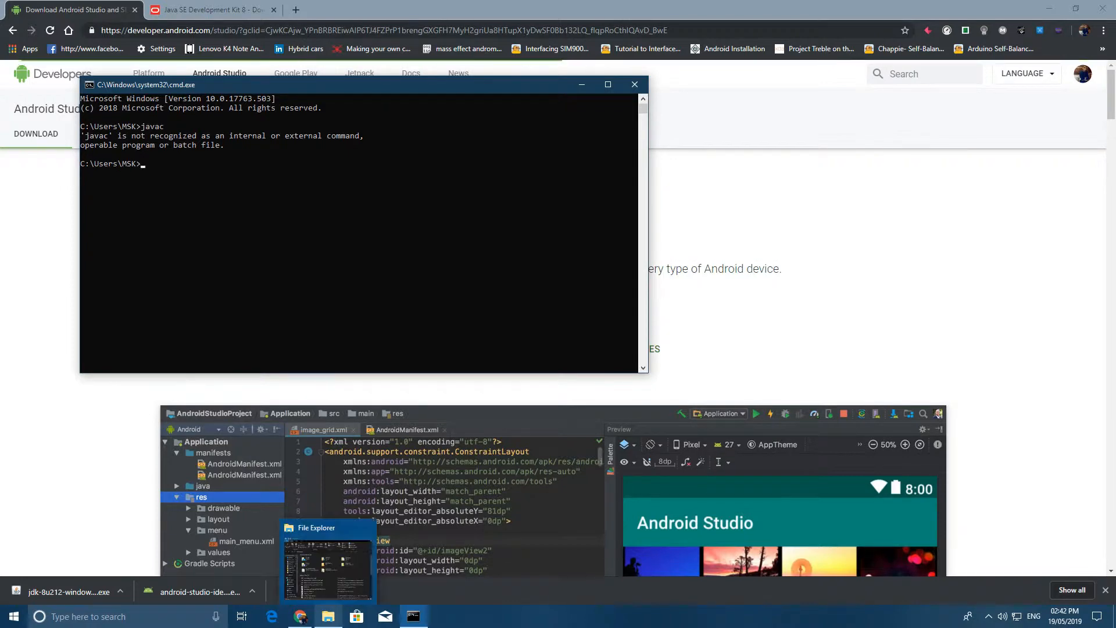
{"action": "left_click", "coordinate": [328, 616]}
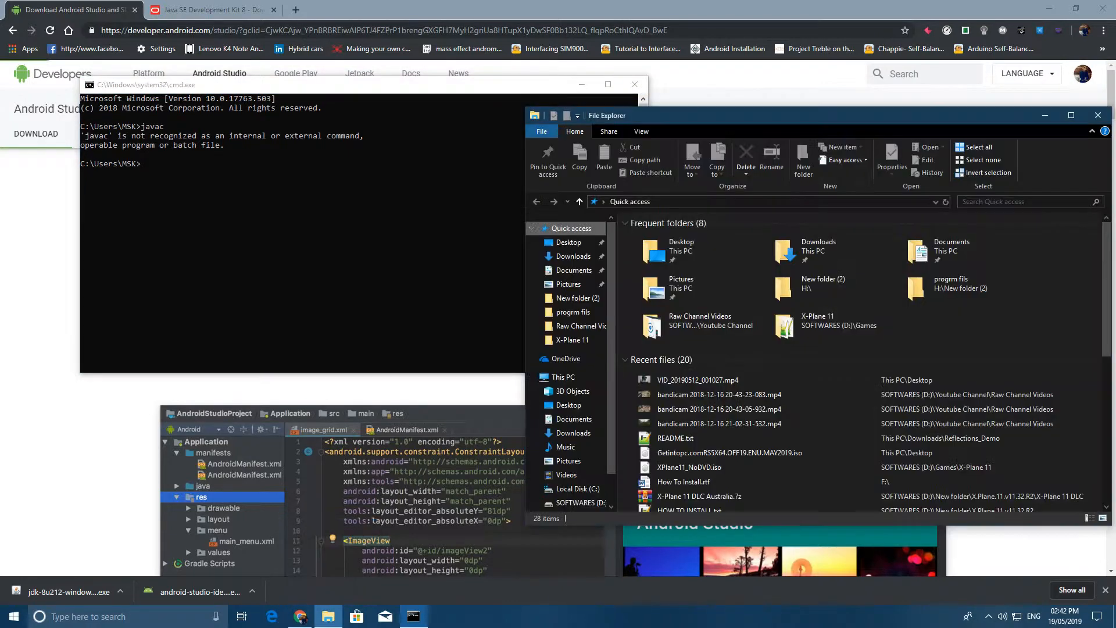
{"action": "left_click", "coordinate": [562, 377]}
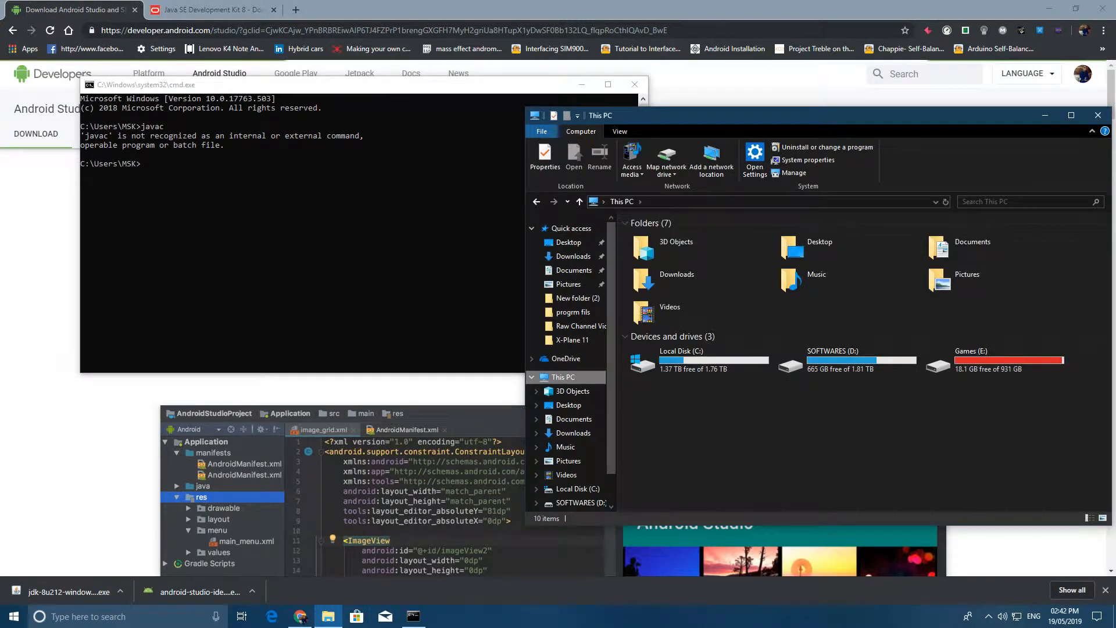
{"action": "right_click", "coordinate": [571, 379]}
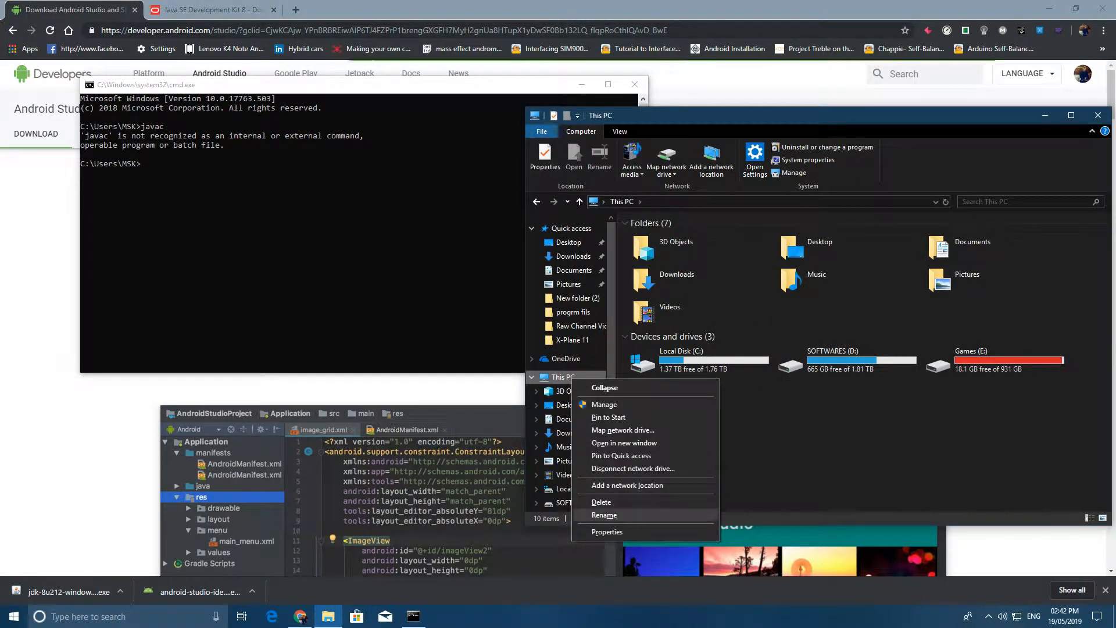
{"action": "left_click", "coordinate": [607, 532]}
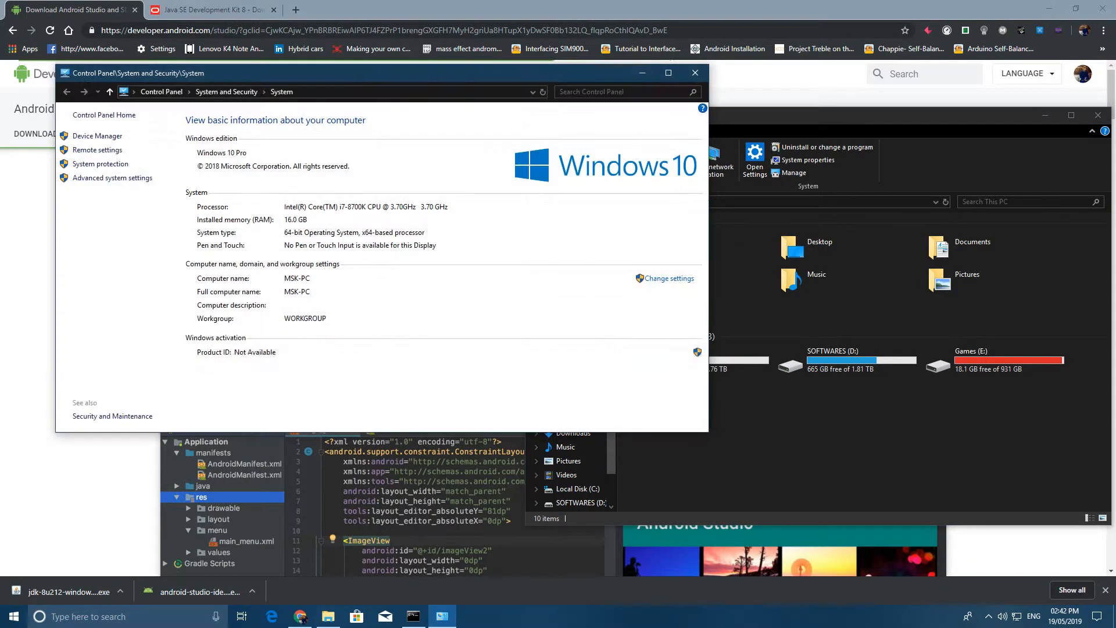
{"action": "left_click", "coordinate": [111, 177]}
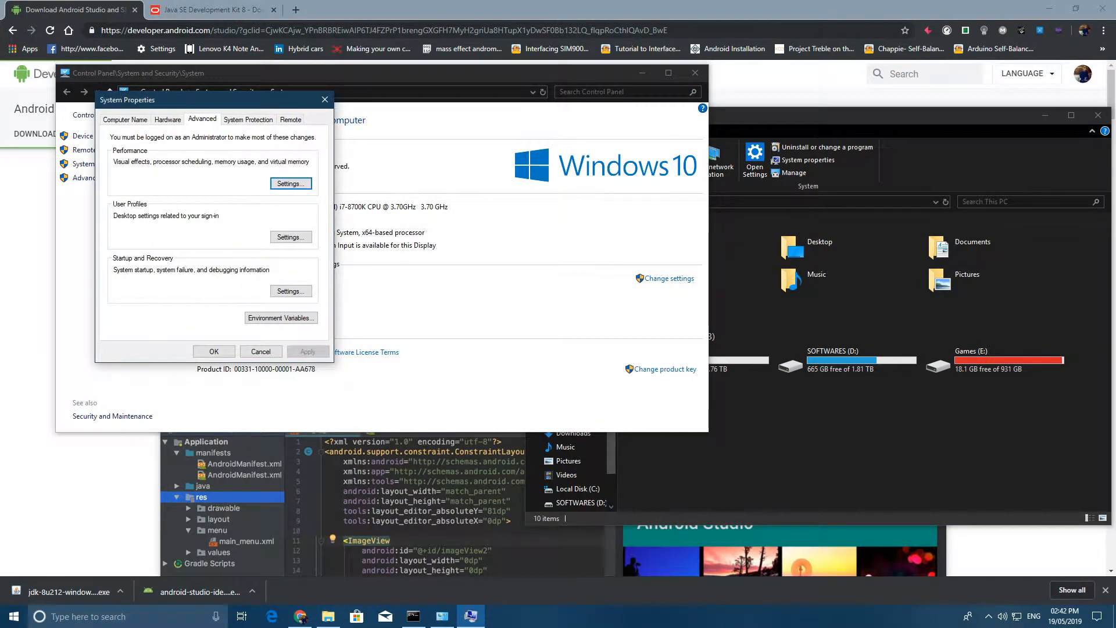
Open the system Path variable for editing from the Environment Variables settings.
{"action": "left_click", "coordinate": [281, 317]}
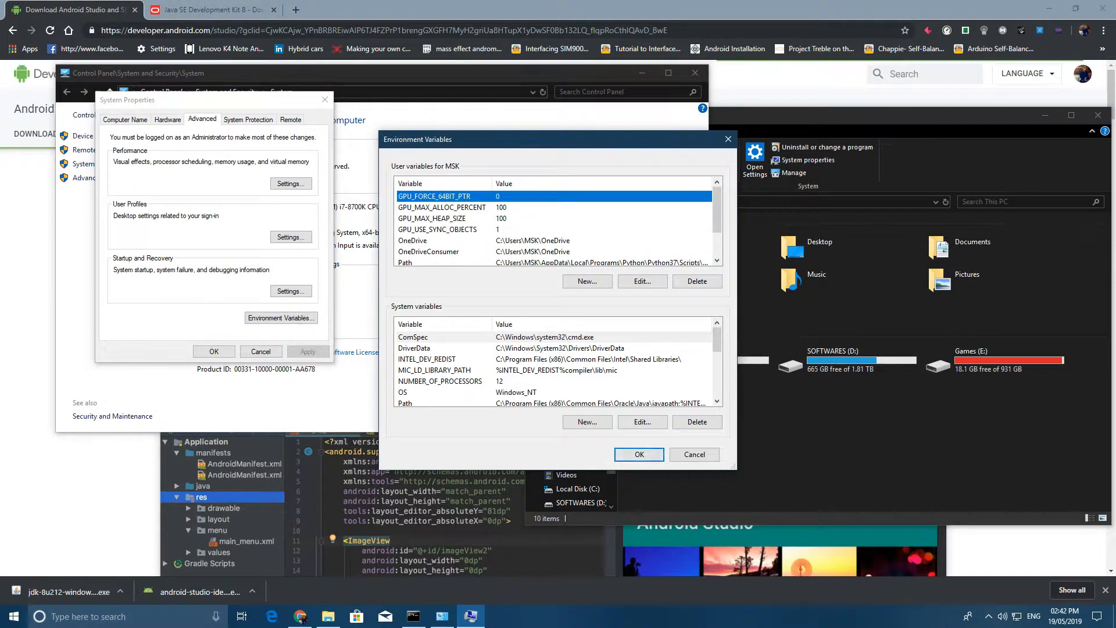
{"action": "scroll", "coordinate": [558, 363], "scroll_direction": "down", "scroll_amount": 1}
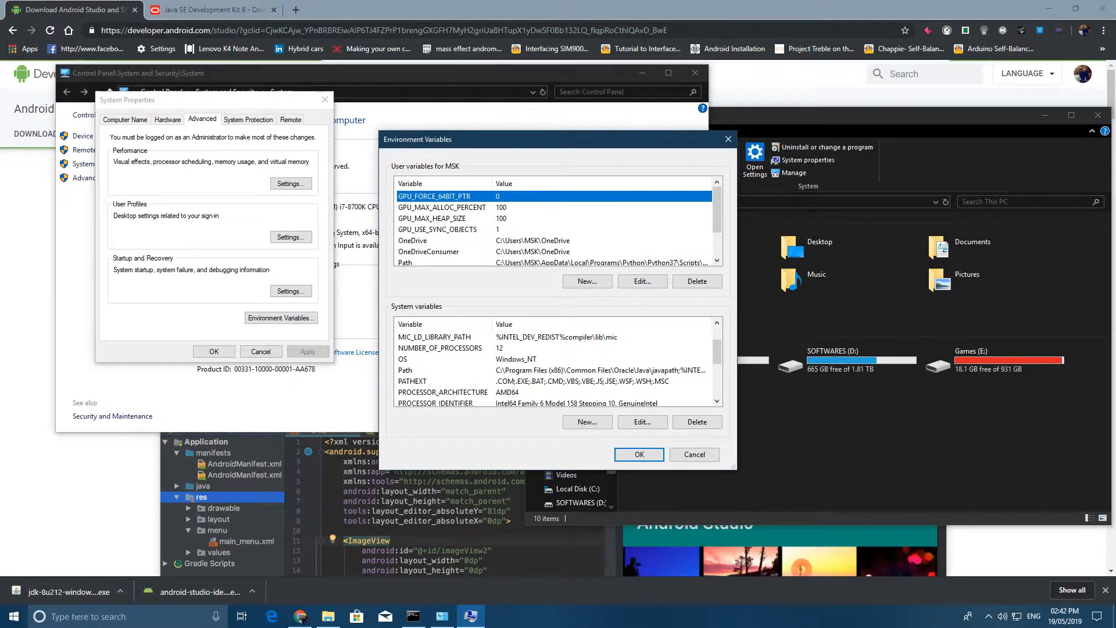
{"action": "left_click", "coordinate": [405, 370]}
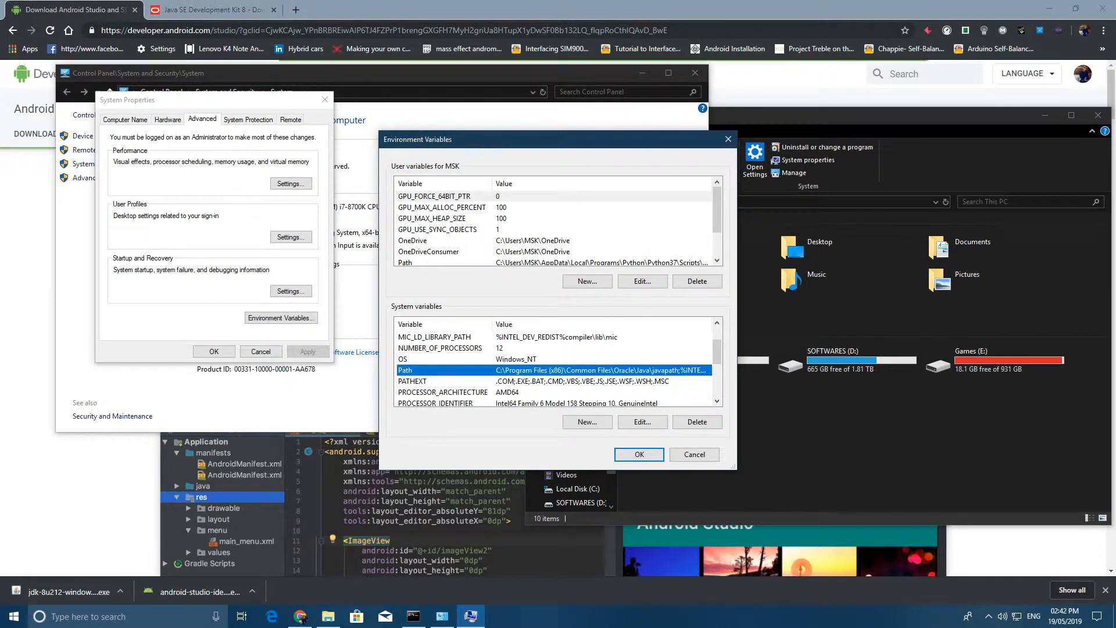
{"action": "left_click", "coordinate": [642, 422]}
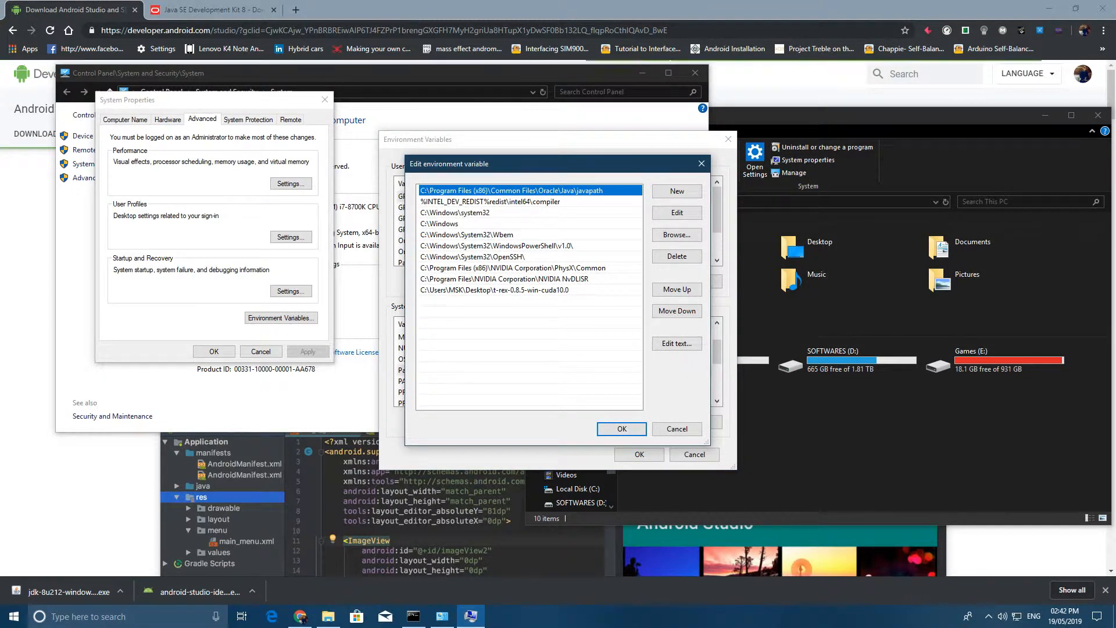
Browse in File Explorer to C:\Program Files\Java\jdk1.8.0_212\bin and copy the folder's full path.
{"action": "double_click", "coordinate": [754, 361]}
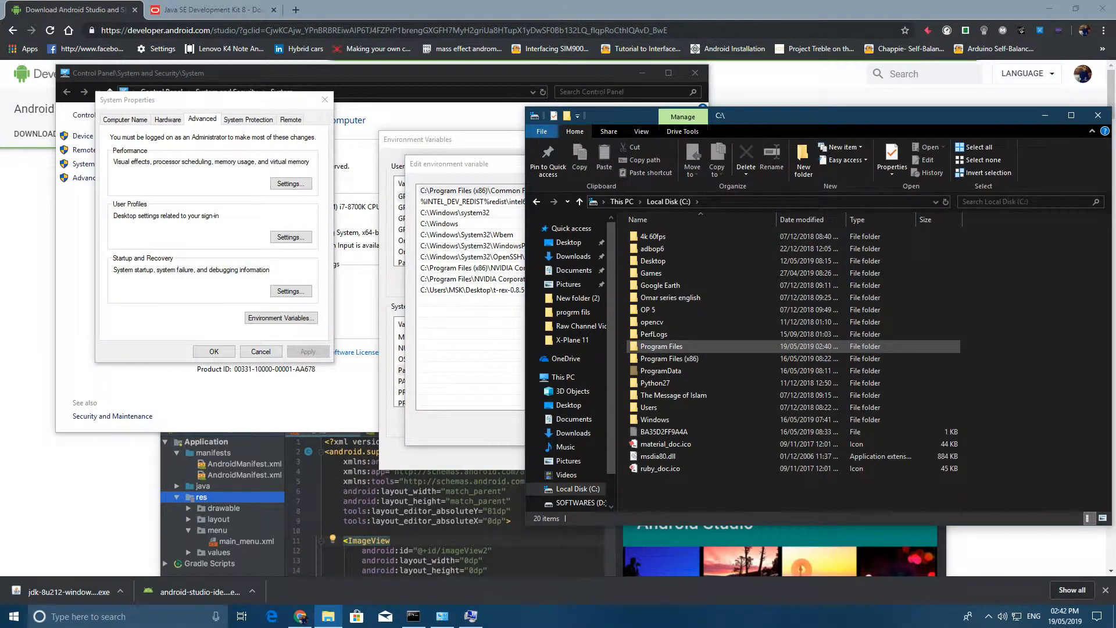
{"action": "double_click", "coordinate": [750, 347]}
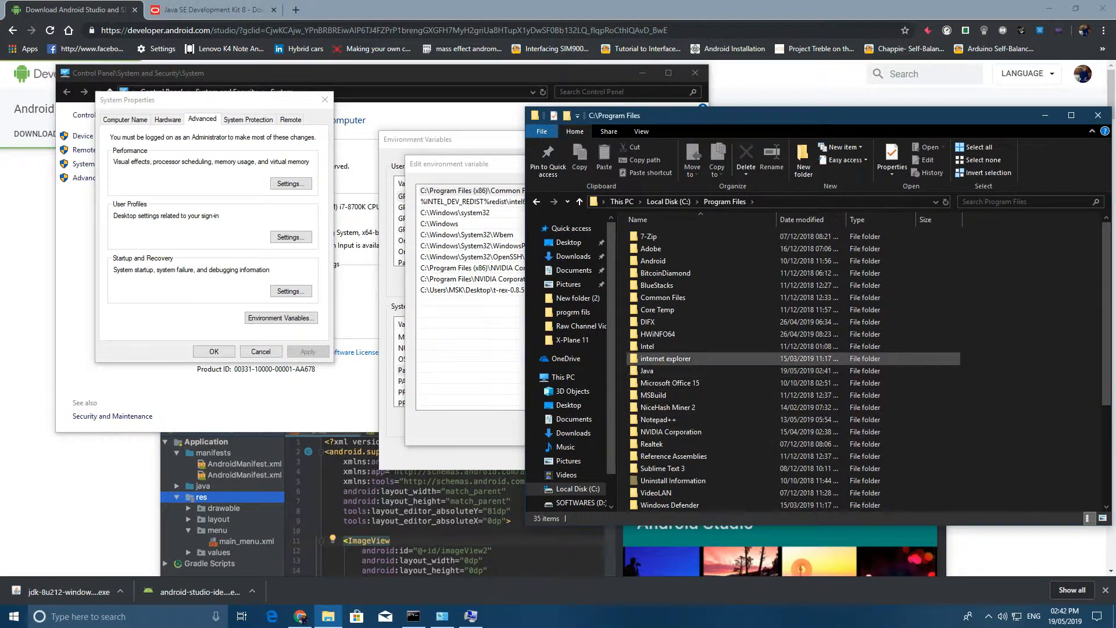
{"action": "mouse_move", "coordinate": [672, 371]}
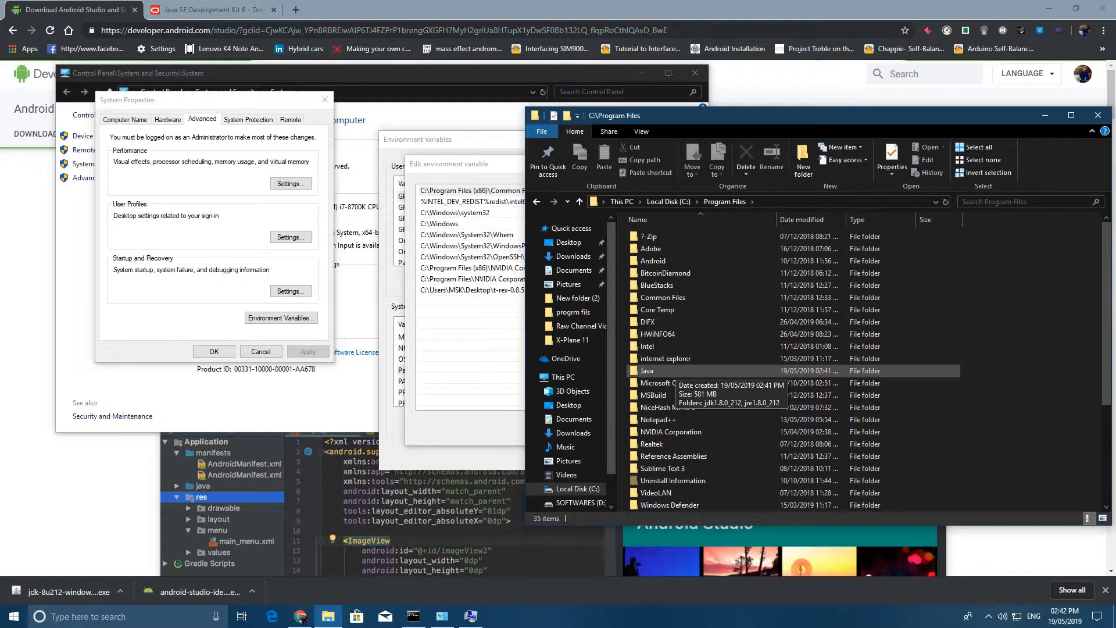
{"action": "double_click", "coordinate": [672, 371]}
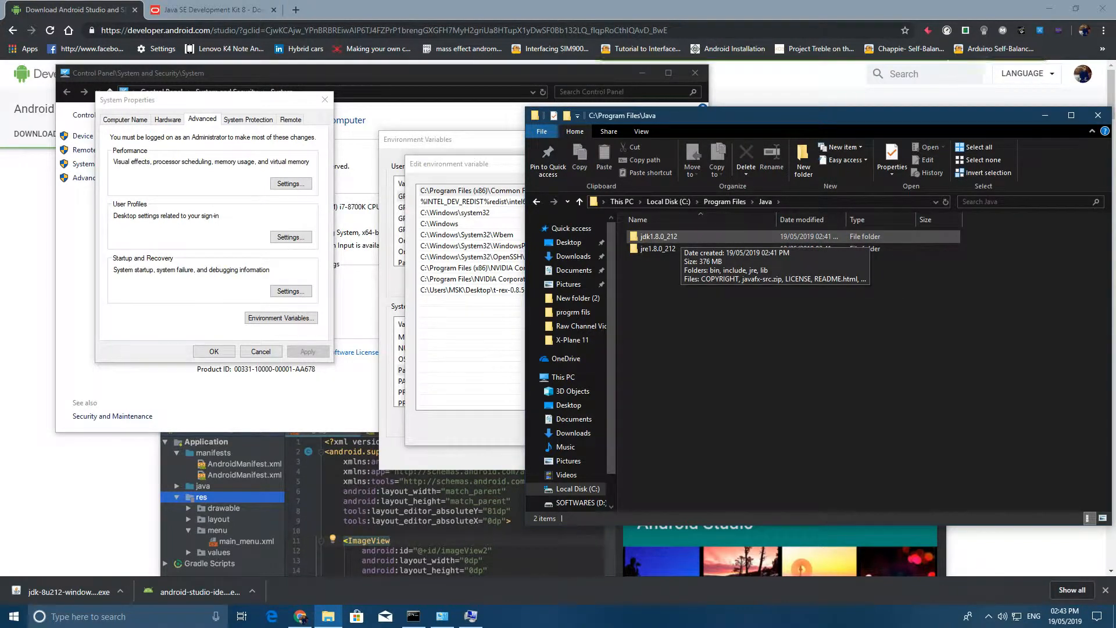
{"action": "double_click", "coordinate": [660, 236]}
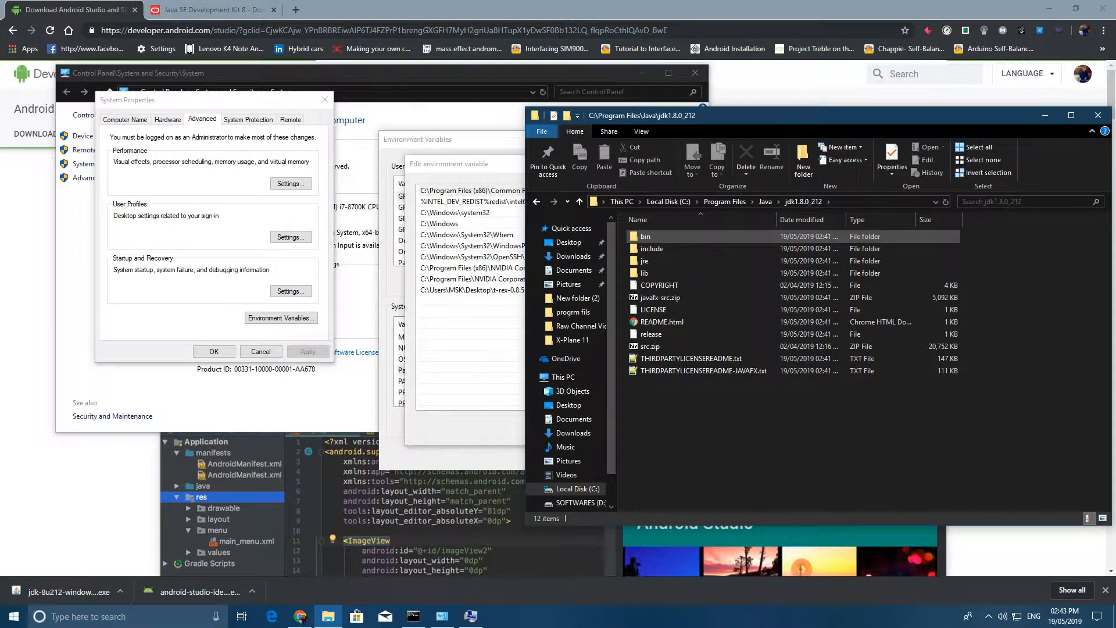
{"action": "double_click", "coordinate": [651, 236]}
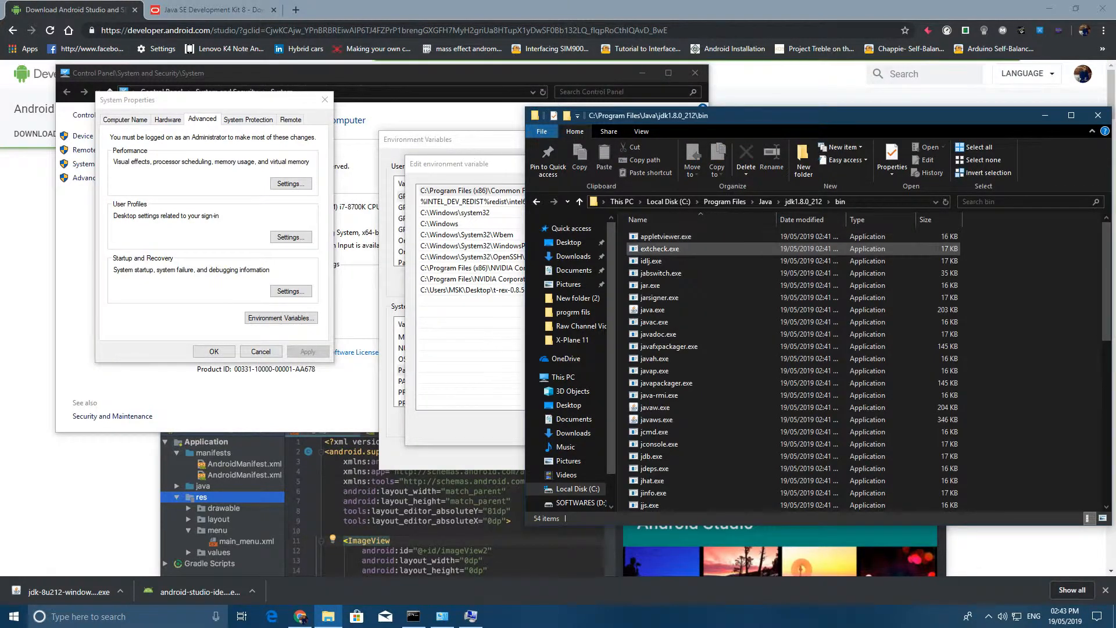
{"action": "left_click", "coordinate": [884, 201]}
{"action": "key", "text": "ctrl+c"}
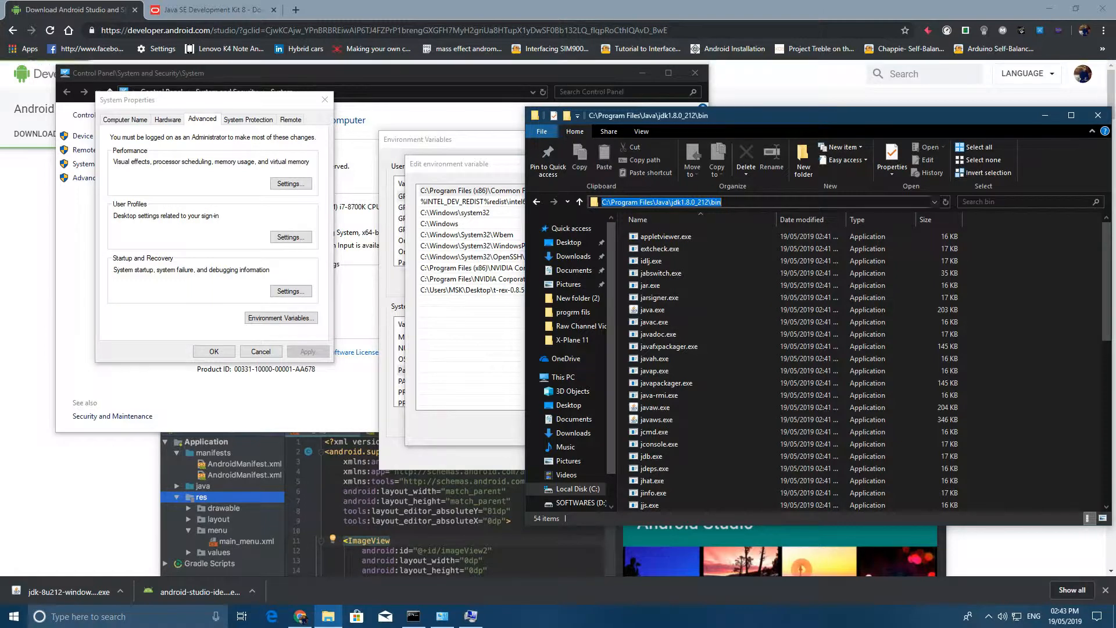
Add C:\Program Files\Java\jdk1.8.0_212\bin as a new entry in the system Path variable and confirm the edit.
{"action": "left_click", "coordinate": [465, 164]}
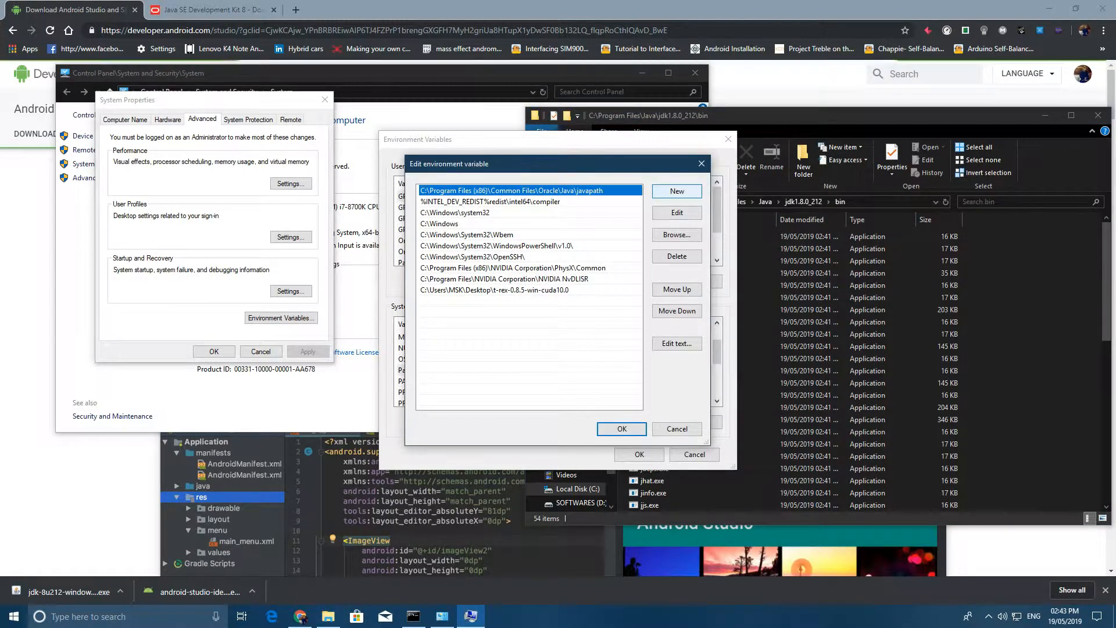
{"action": "left_click", "coordinate": [677, 190]}
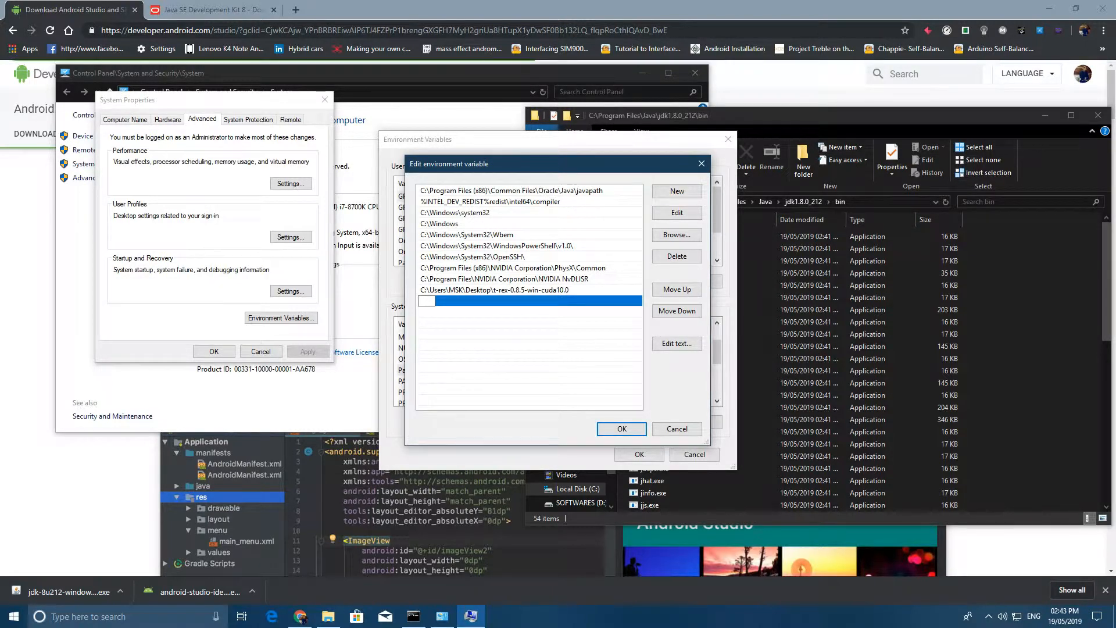
{"action": "key", "text": "ctrl+v"}
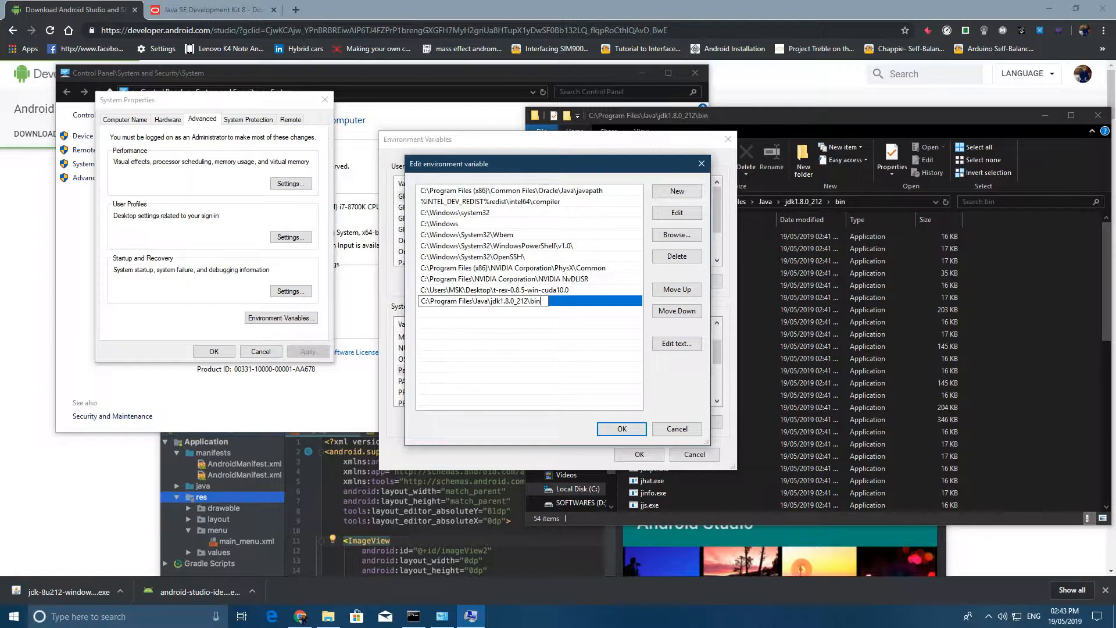
{"action": "key", "text": "Return"}
{"action": "key", "text": "Return"}
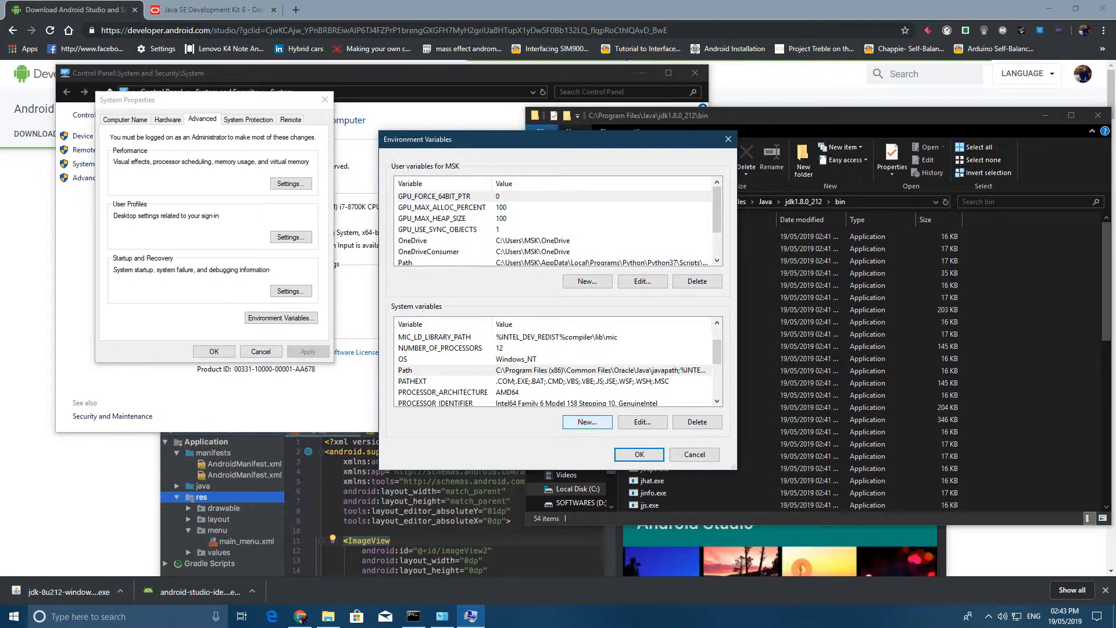
Start a new system variable and name it JAVA_HOME.
{"action": "left_click", "coordinate": [587, 422]}
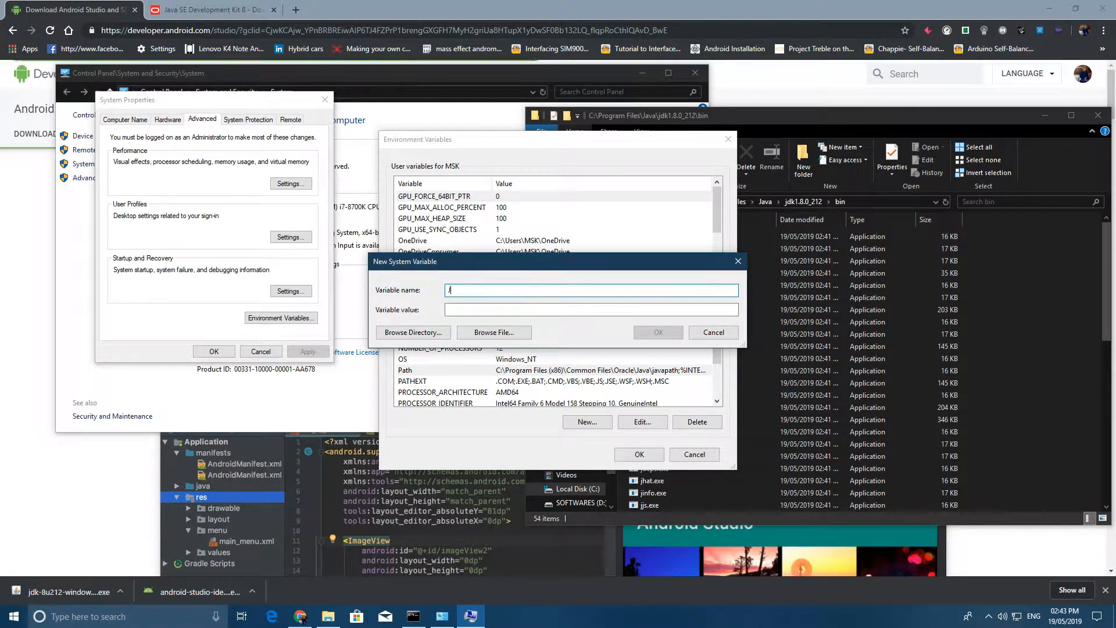
{"action": "type", "text": "AVA"}
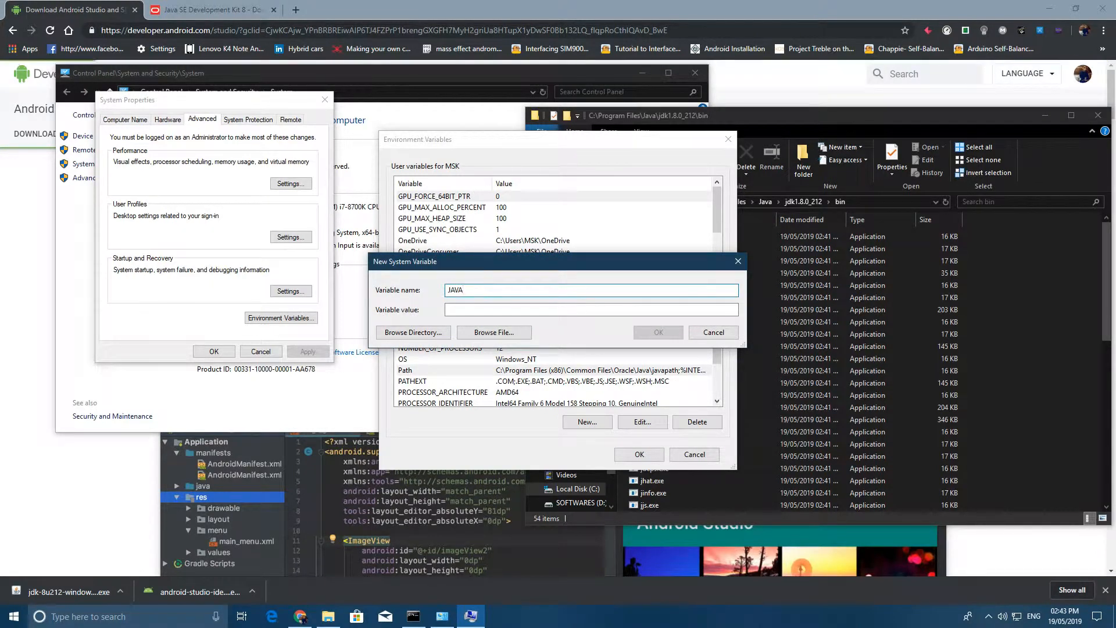
{"action": "type", "text": "_HOME"}
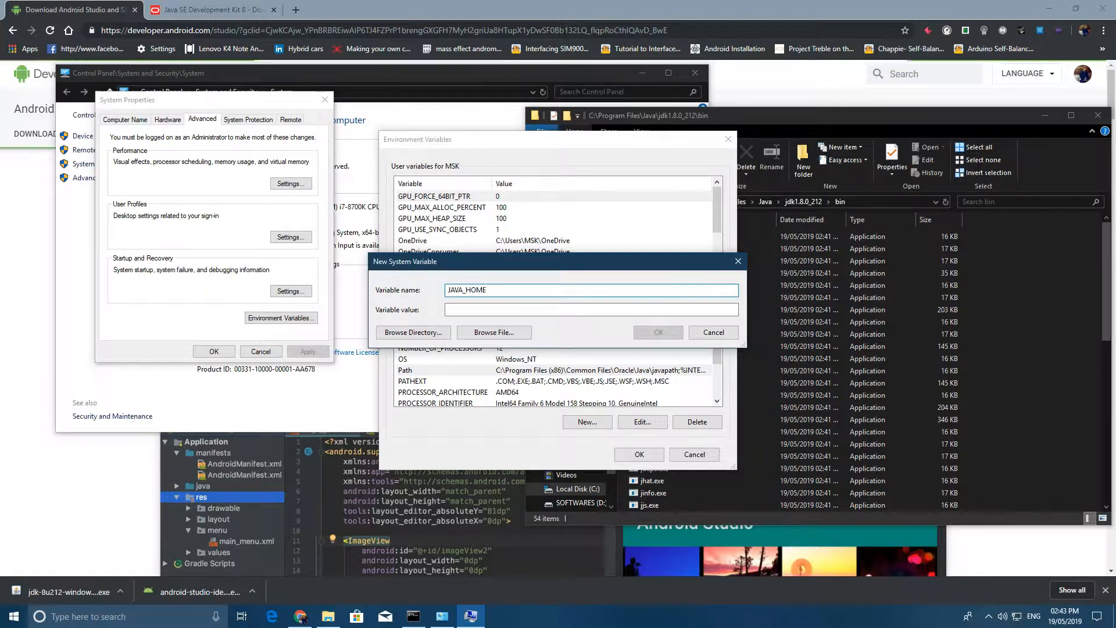
Switch to File Explorer, open the jre1.8.0_212 folder under C:\Program Files\Java and copy its full path.
{"action": "key", "text": "alt+Tab"}
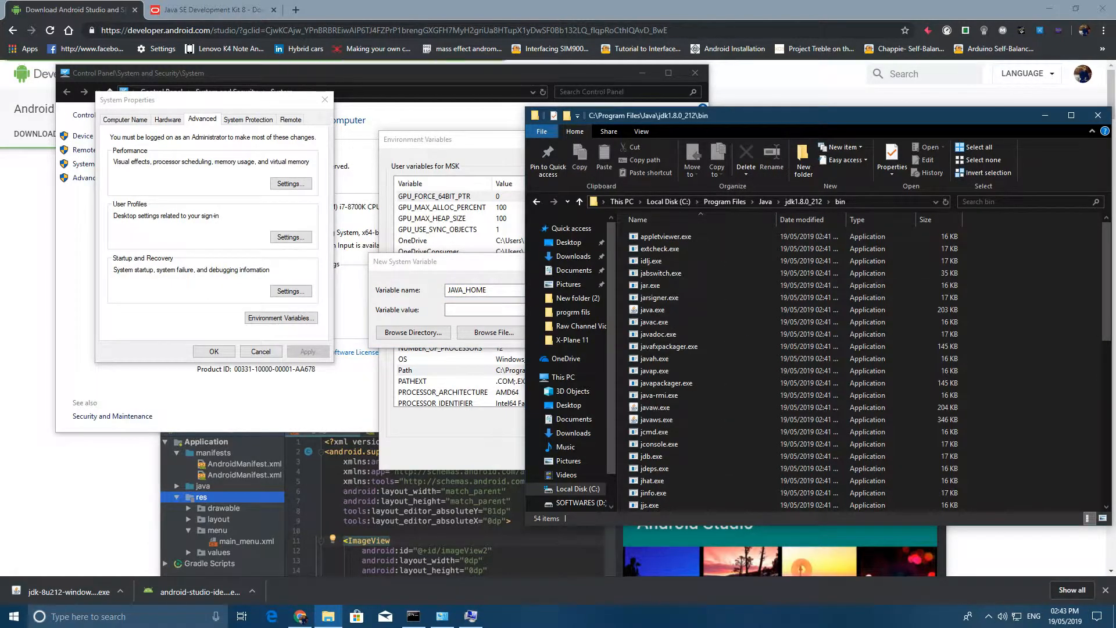
{"action": "key", "text": "BackSpace"}
{"action": "key", "text": "BackSpace"}
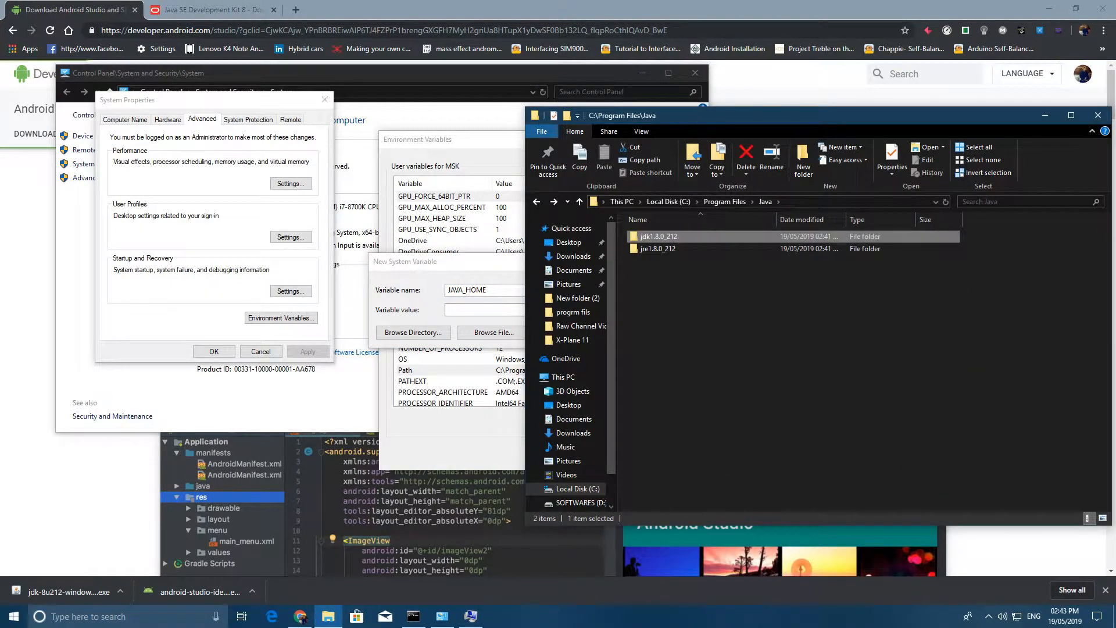
{"action": "key", "text": "Down"}
{"action": "key", "text": "Return"}
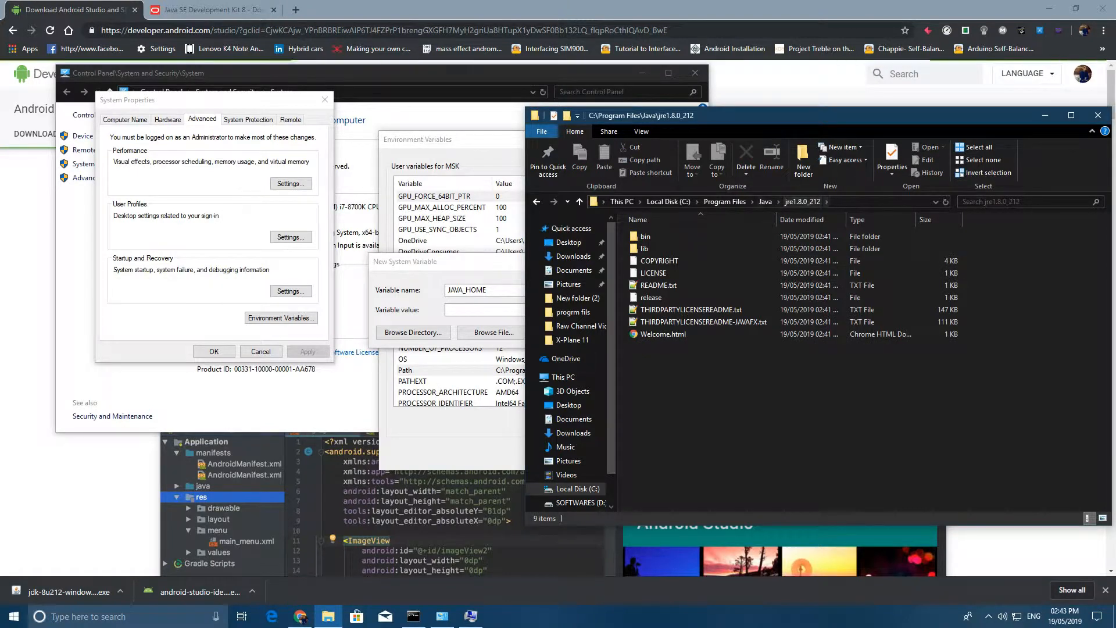
{"action": "left_click", "coordinate": [872, 201]}
{"action": "key", "text": "ctrl+c"}
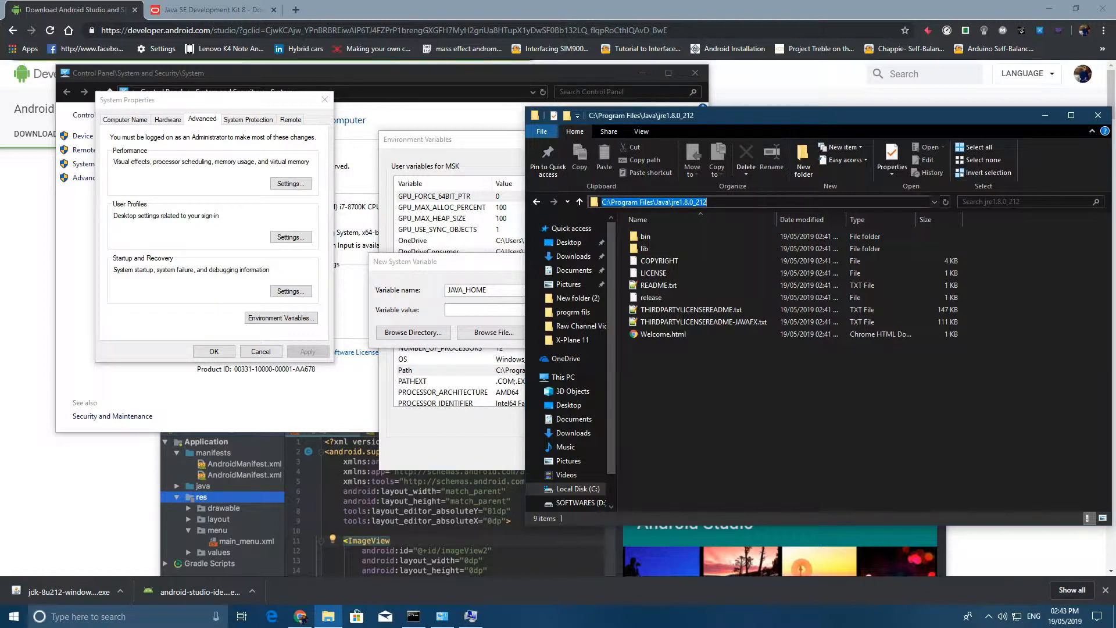
Set the JAVA_HOME value to C:\Program Files\Java\jre1.8.0_212, save the environment variables and close System Properties.
{"action": "left_click", "coordinate": [486, 310]}
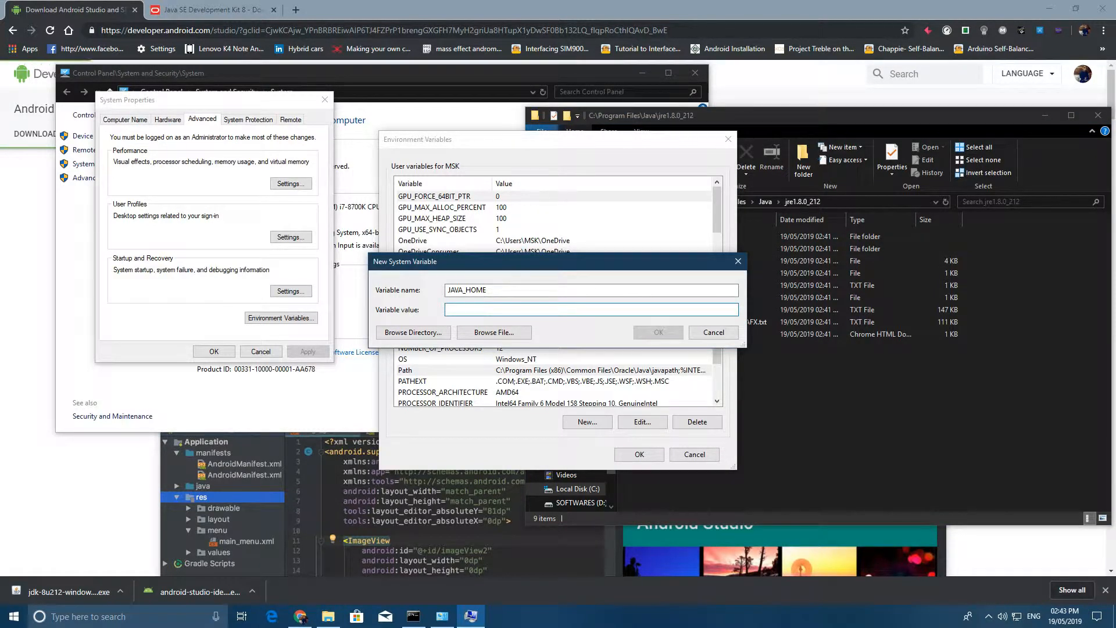
{"action": "key", "text": "ctrl+v"}
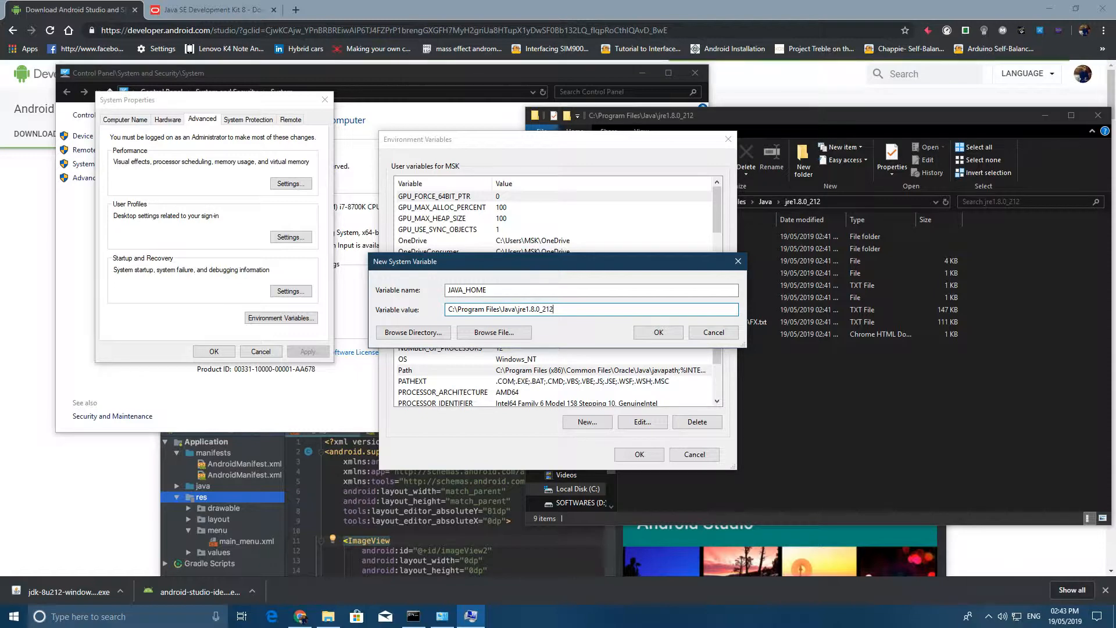
{"action": "left_click", "coordinate": [659, 332]}
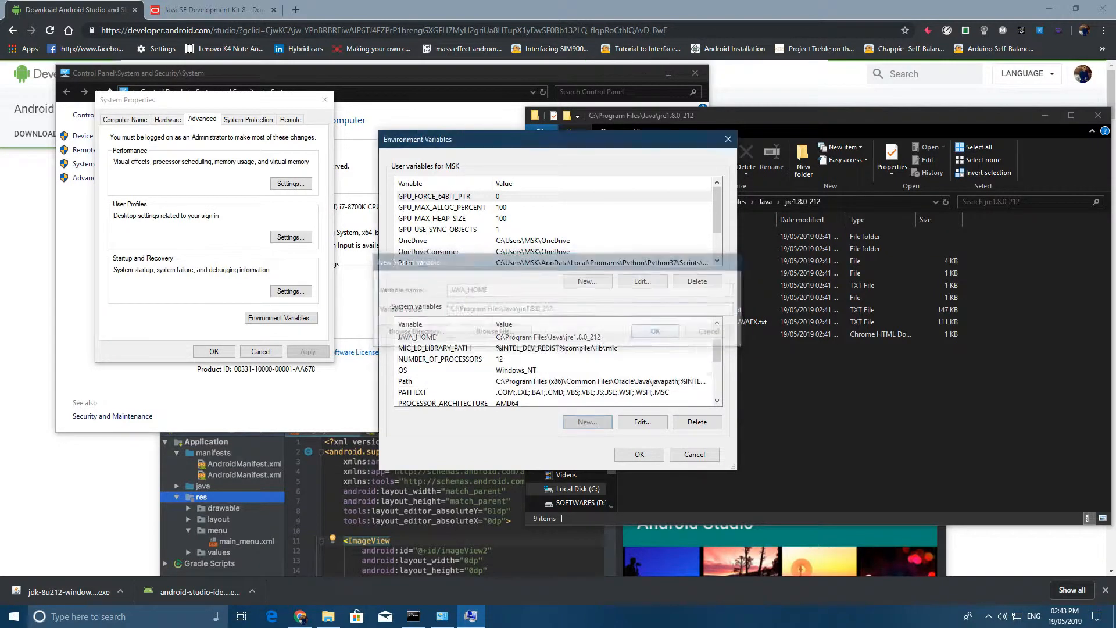
{"action": "left_click", "coordinate": [639, 455]}
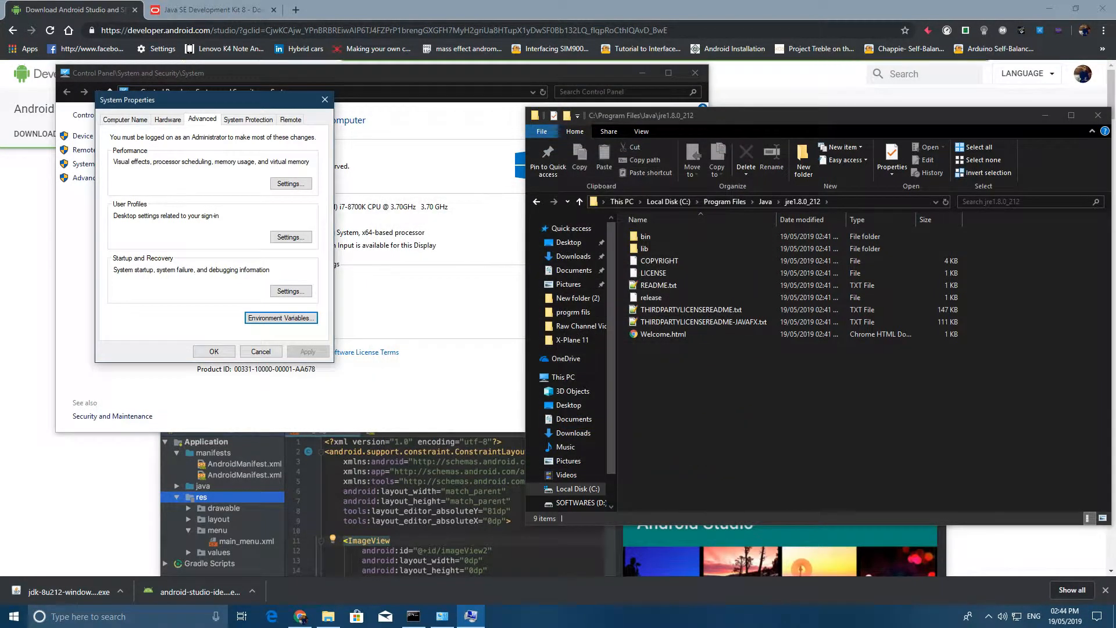
{"action": "left_click", "coordinate": [214, 352]}
Close the old Command Prompt window and launch a fresh one by running cmd from the Run dialog.
{"action": "left_click", "coordinate": [413, 615]}
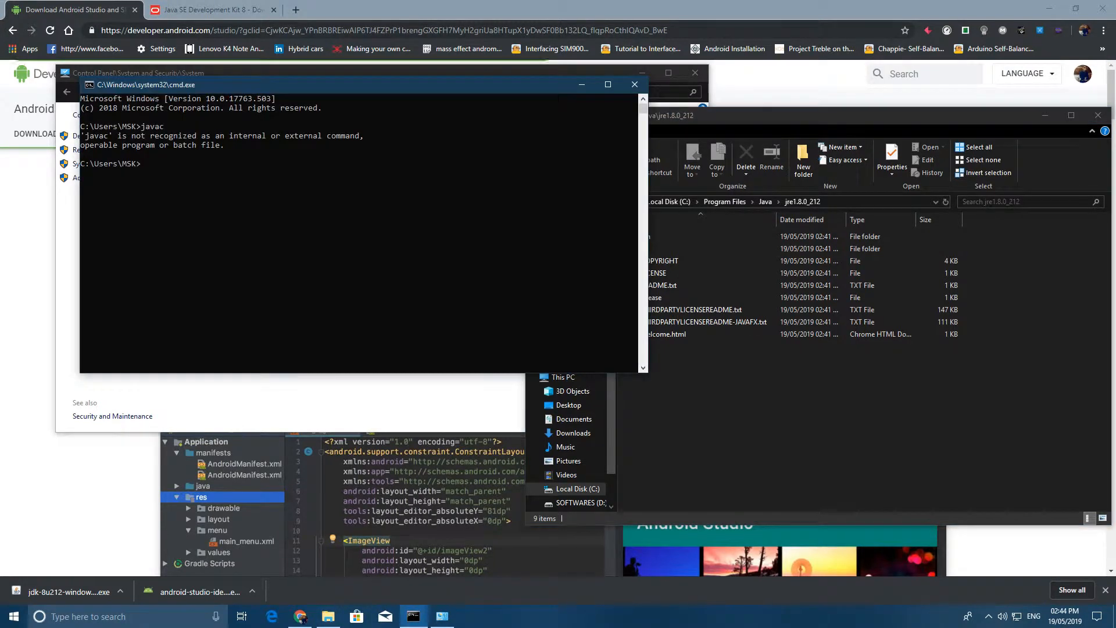
{"action": "left_click", "coordinate": [635, 84]}
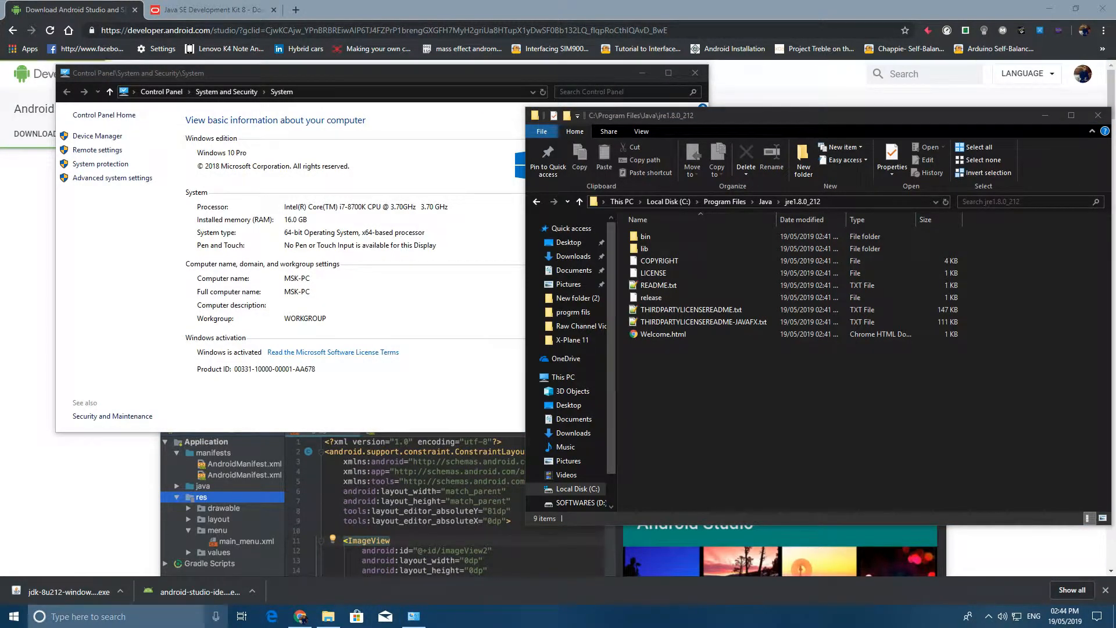
{"action": "key", "text": "super"}
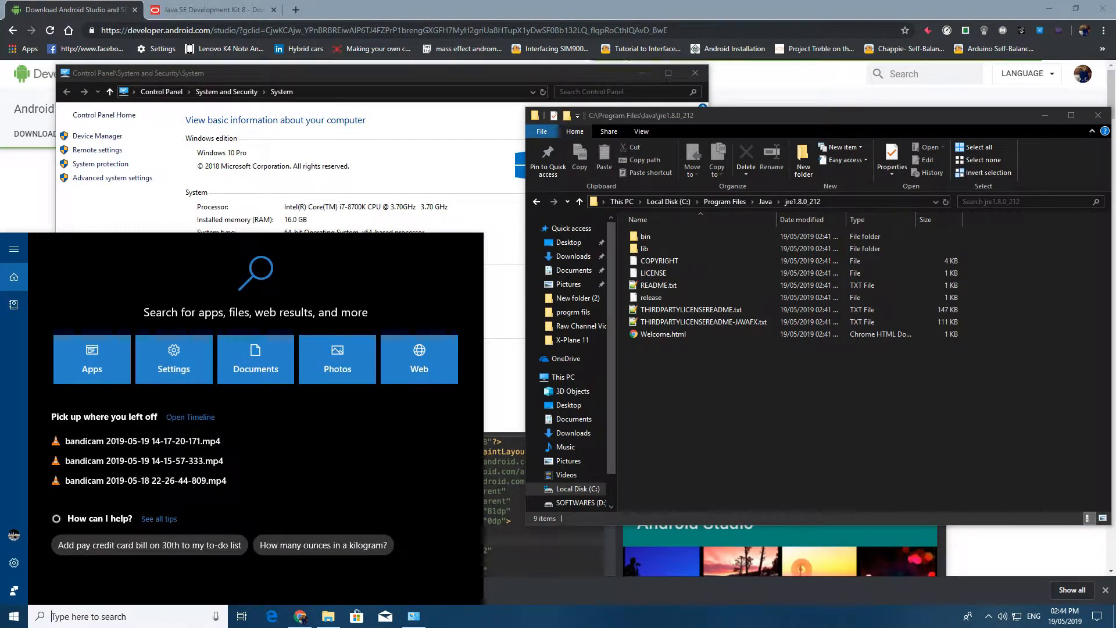
{"action": "type", "text": "run"}
{"action": "key", "text": "Return"}
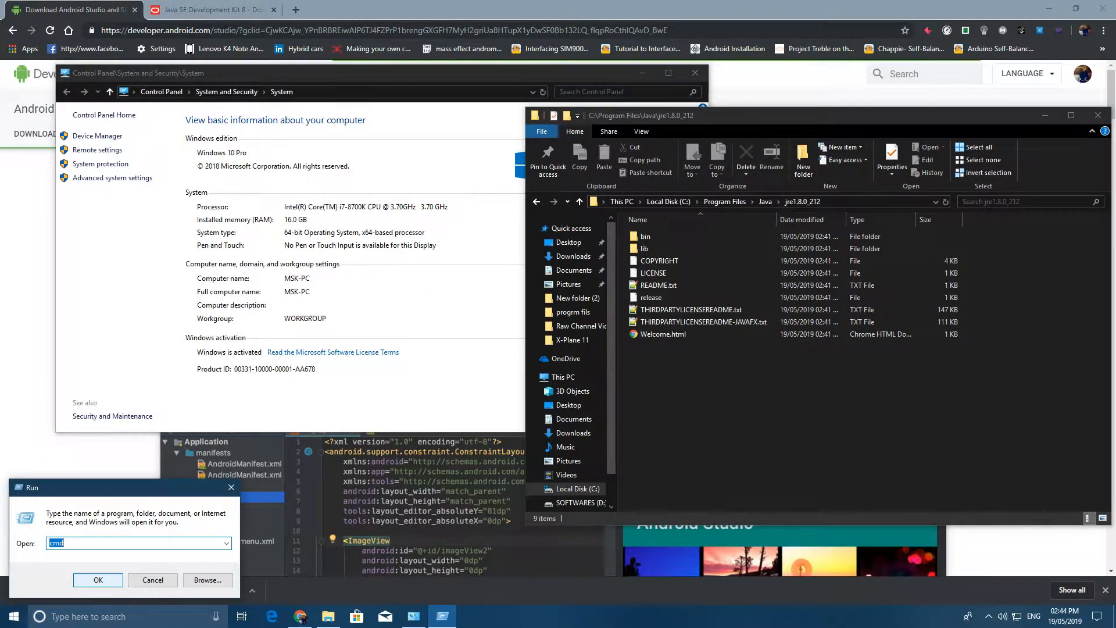
{"action": "key", "text": "Return"}
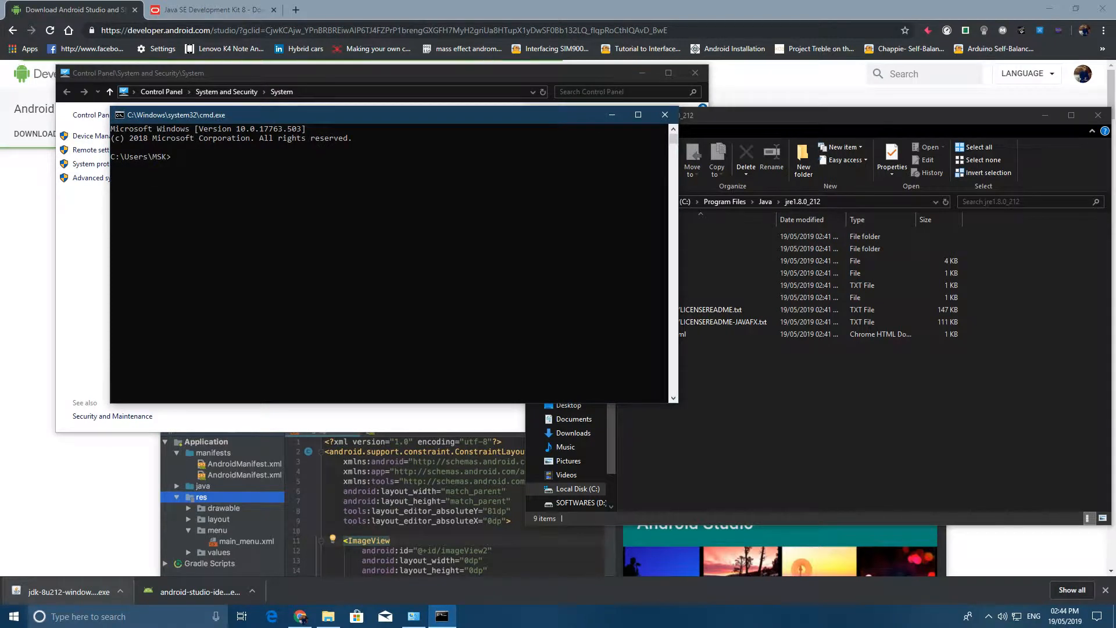
Run javac in the new Command Prompt and look through its output to check that the compiler is accessible.
{"action": "type", "text": "javac"}
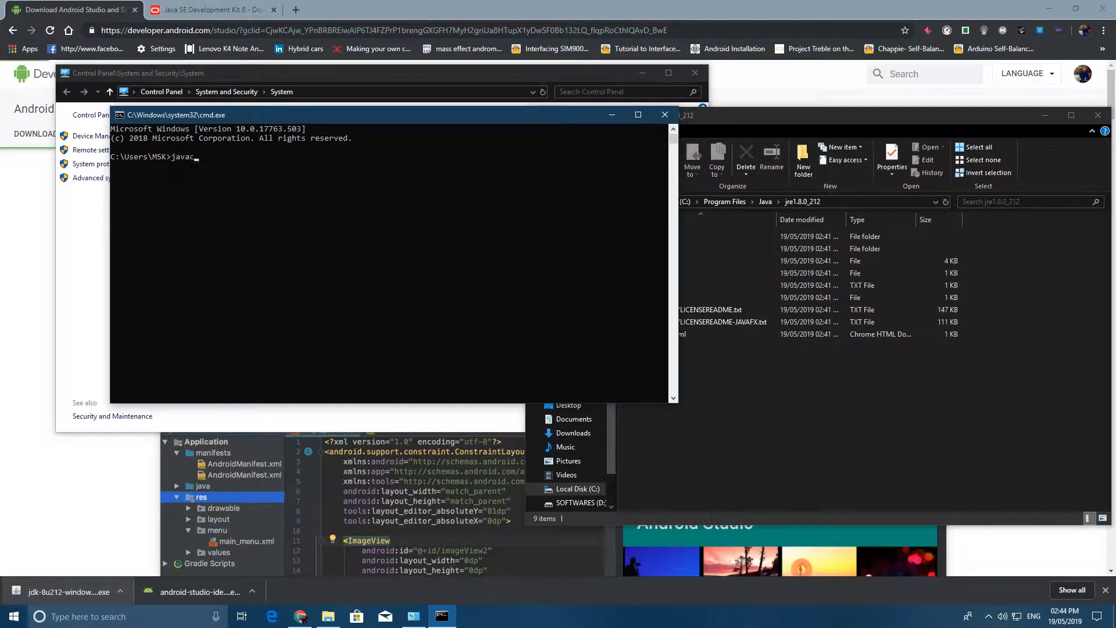
{"action": "key", "text": "Return"}
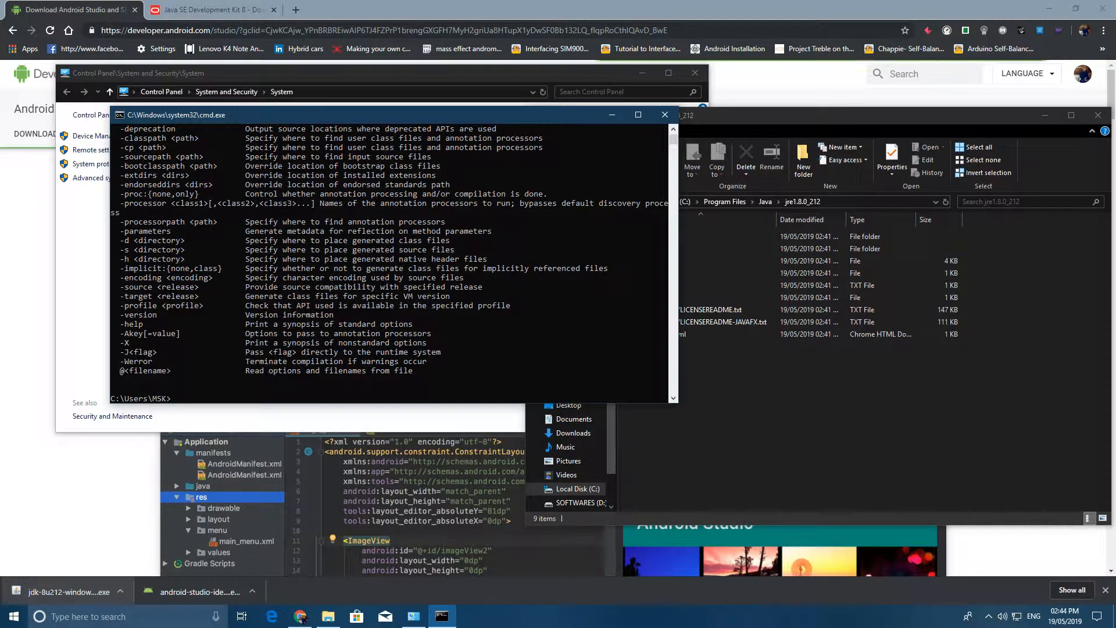
{"action": "scroll", "coordinate": [390, 262], "scroll_direction": "up", "scroll_amount": 4}
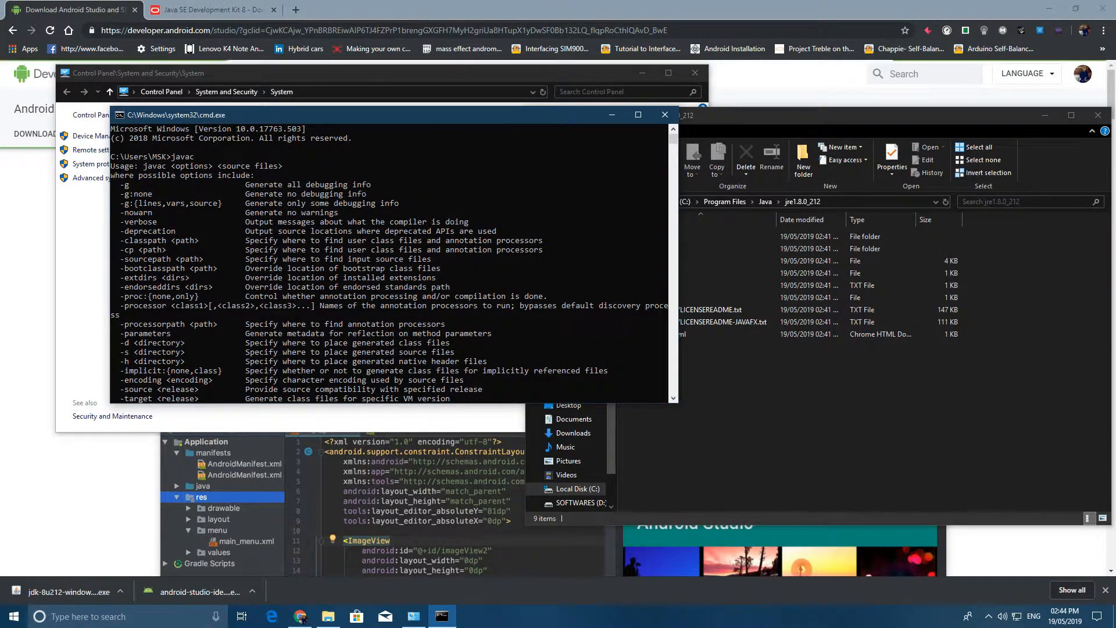
{"action": "scroll", "coordinate": [390, 262], "scroll_direction": "down", "scroll_amount": 3}
{"action": "scroll", "coordinate": [389, 261], "scroll_direction": "down", "scroll_amount": 5}
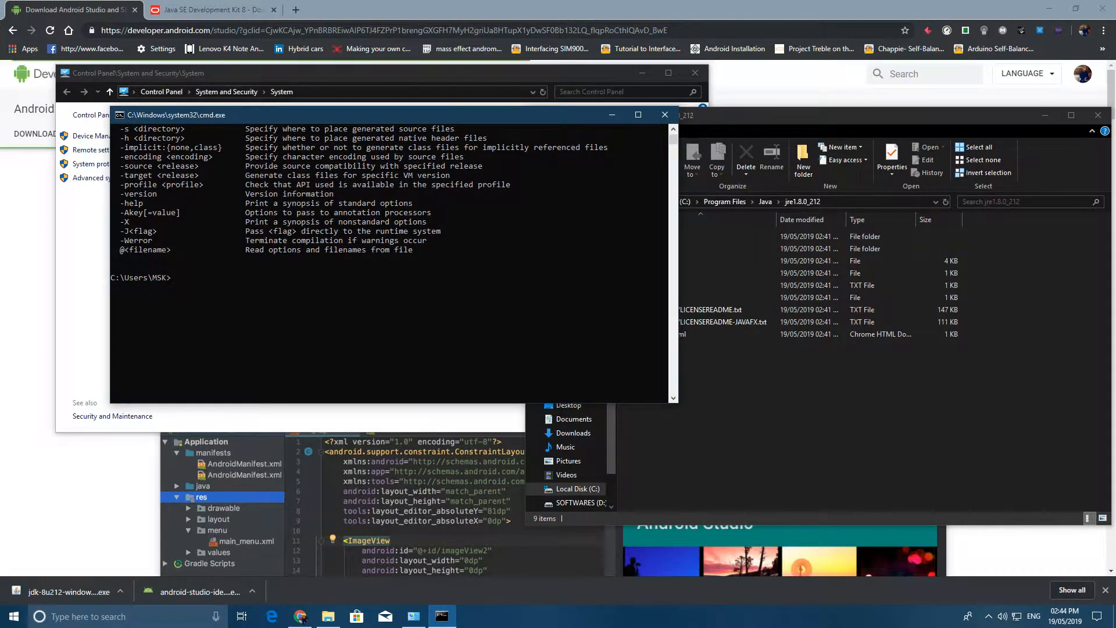
Check the installed Java version with java -version in Command Prompt, and close the Command Prompt and System windows.
{"action": "type", "text": "ja"}
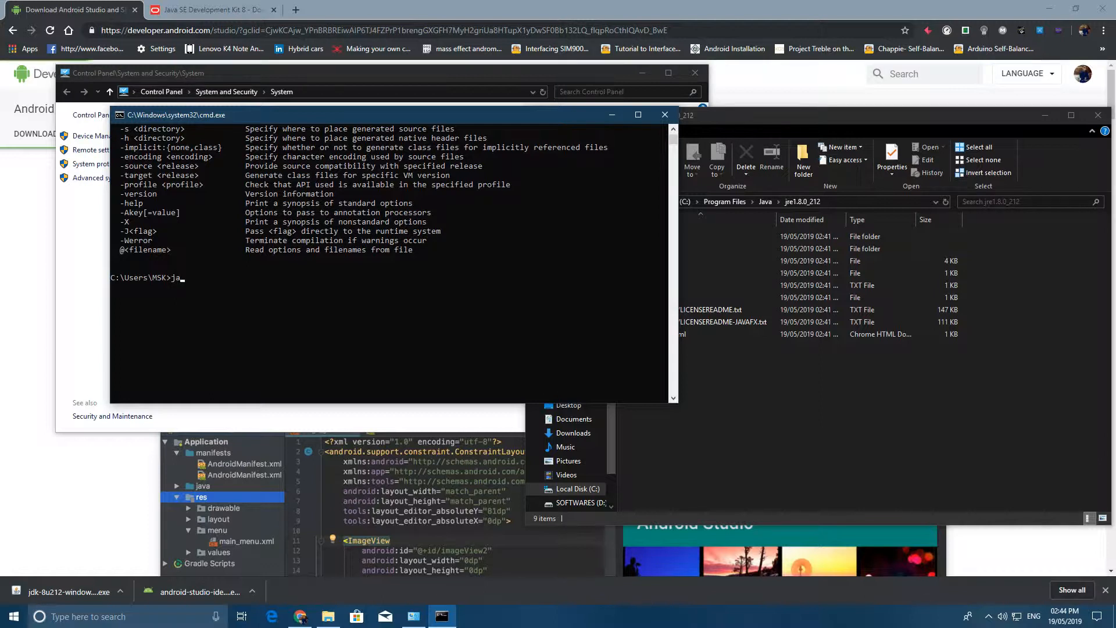
{"action": "type", "text": "va"}
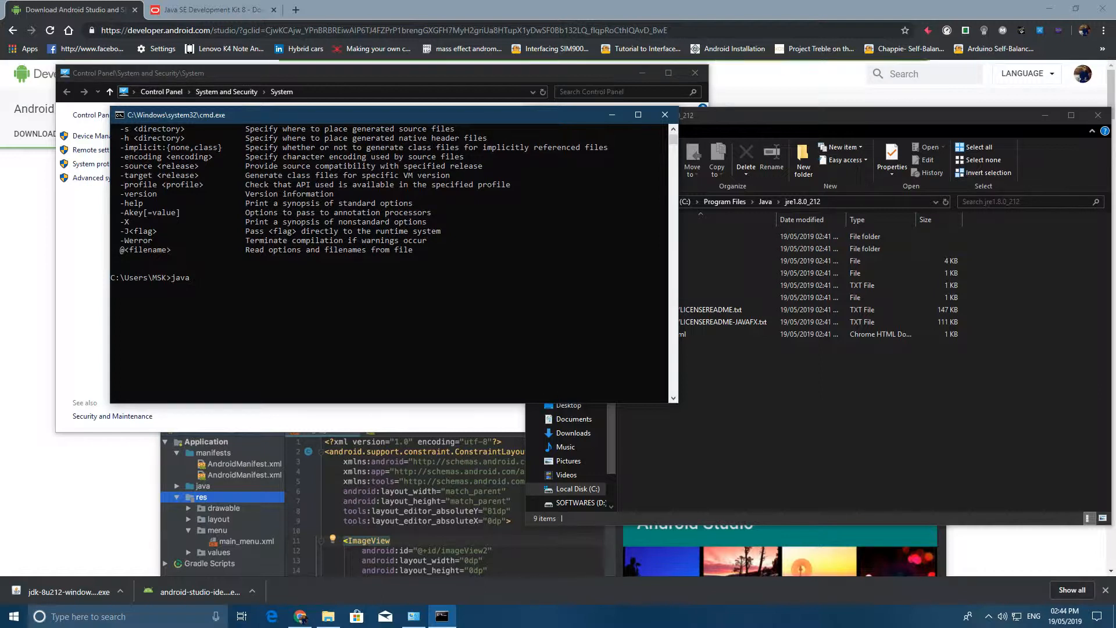
{"action": "type", "text": "-v"}
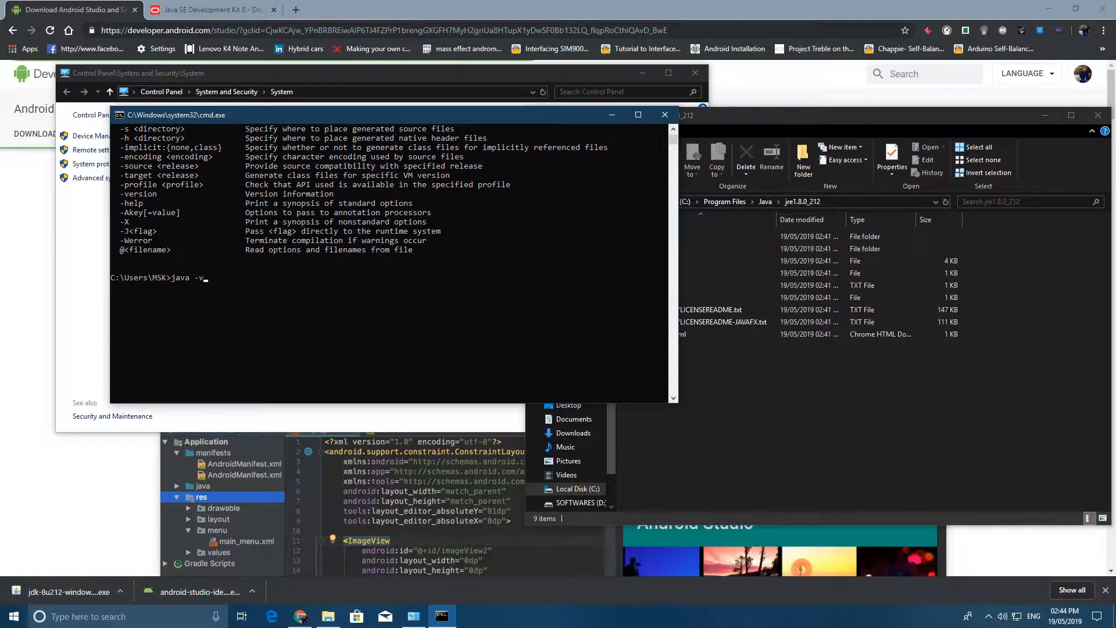
{"action": "type", "text": "ersionn"}
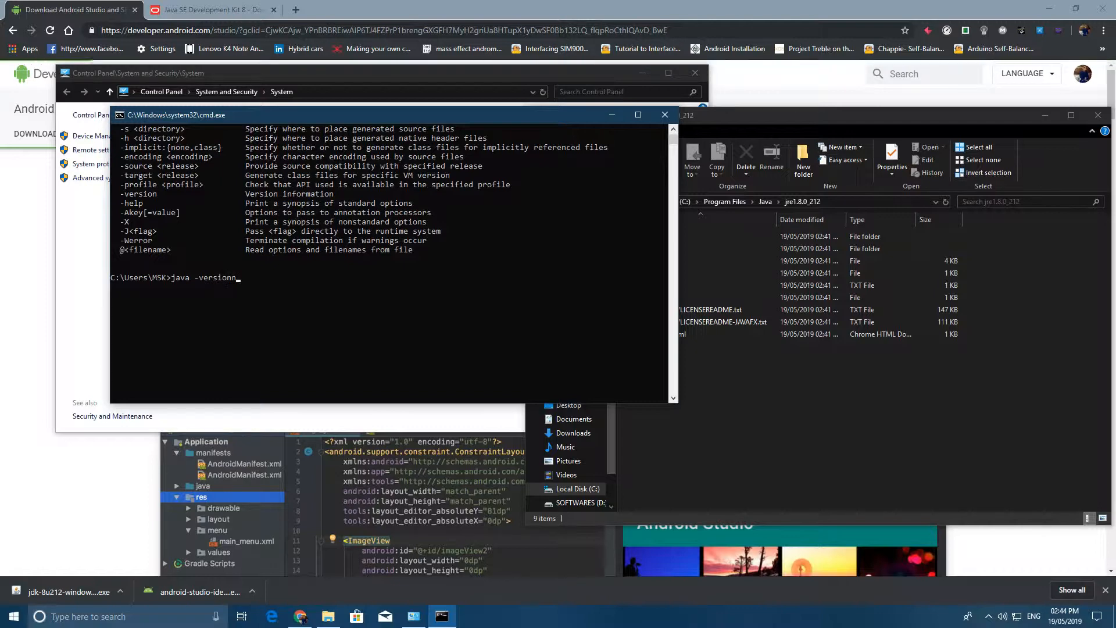
{"action": "key", "text": "BackSpace"}
{"action": "key", "text": "Return"}
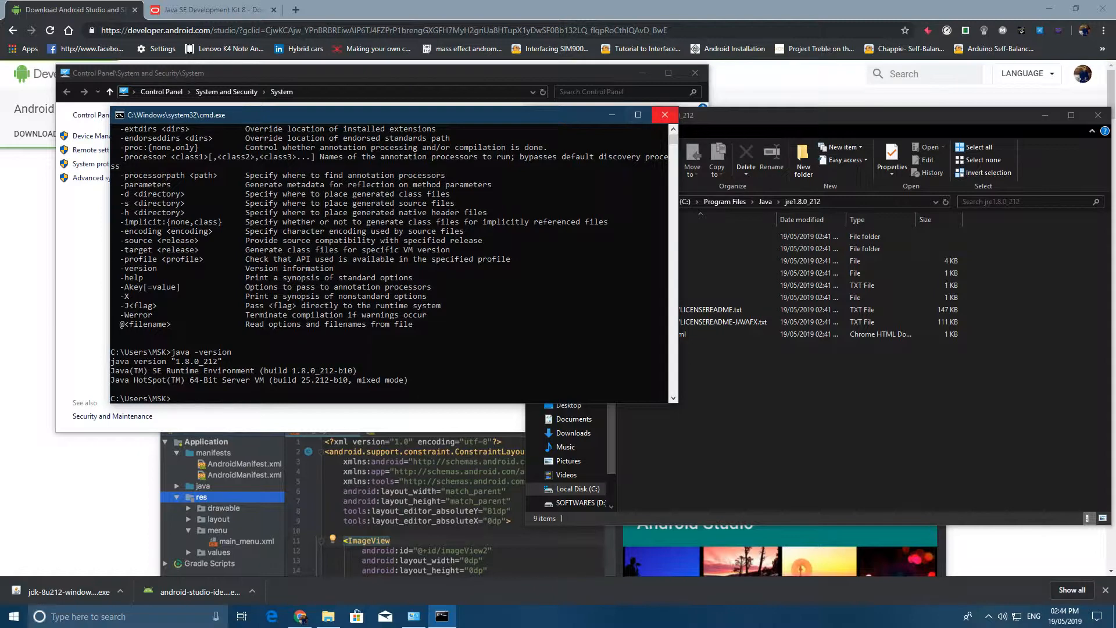
{"action": "left_click", "coordinate": [664, 115]}
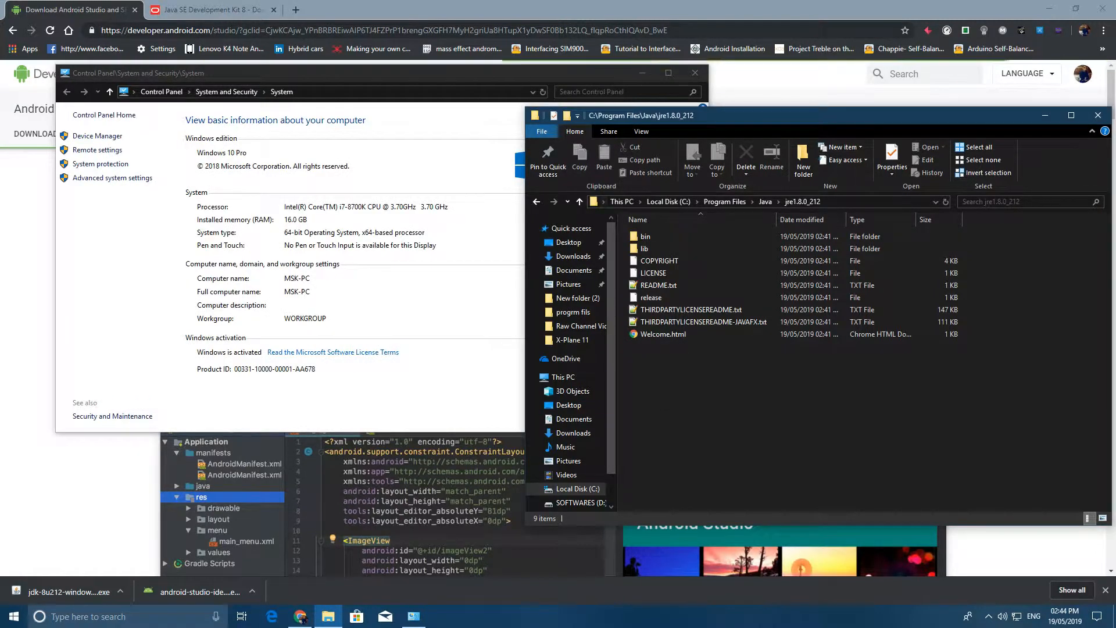
{"action": "left_click", "coordinate": [695, 73]}
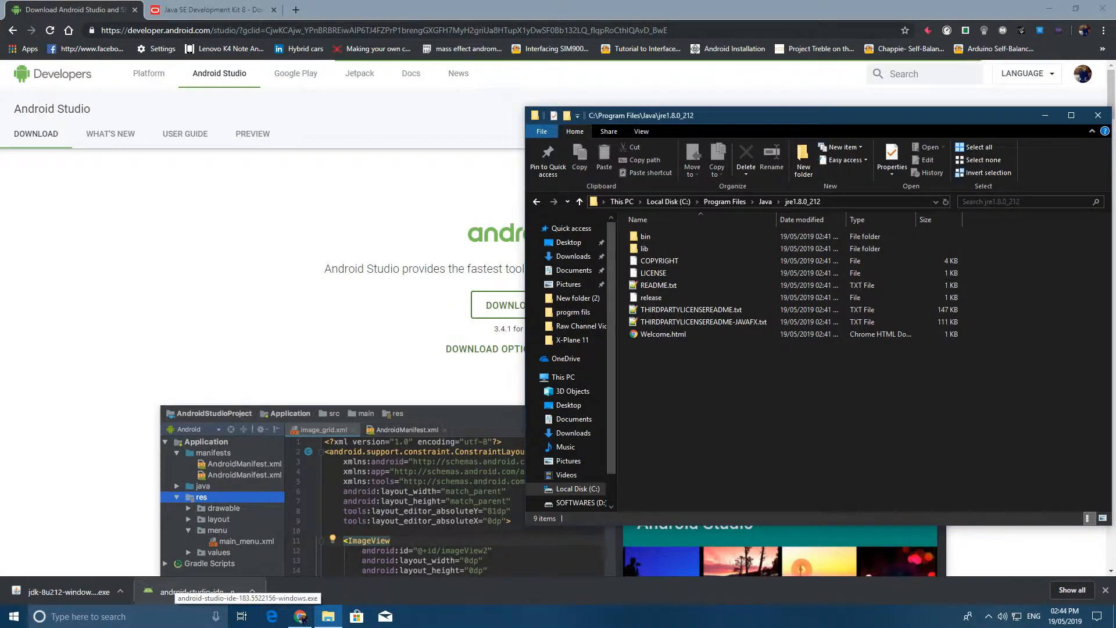
Launch the downloaded Android Studio installer and accept the Android Studio and Android Virtual Device components.
{"action": "left_click", "coordinate": [198, 592]}
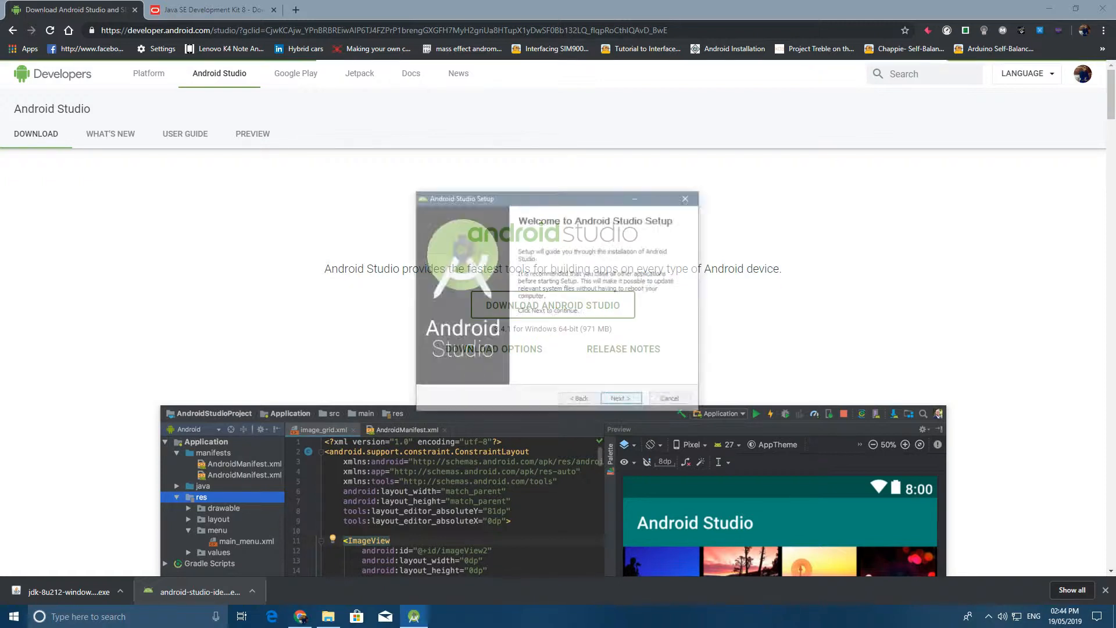
{"action": "key", "text": "Return"}
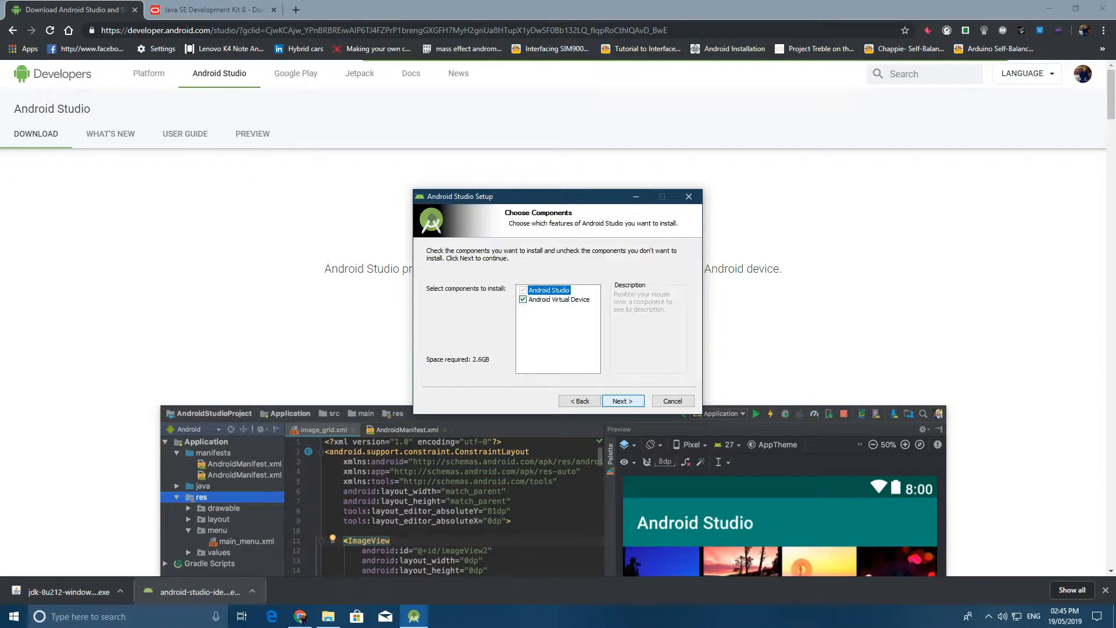
{"action": "key", "text": "Return"}
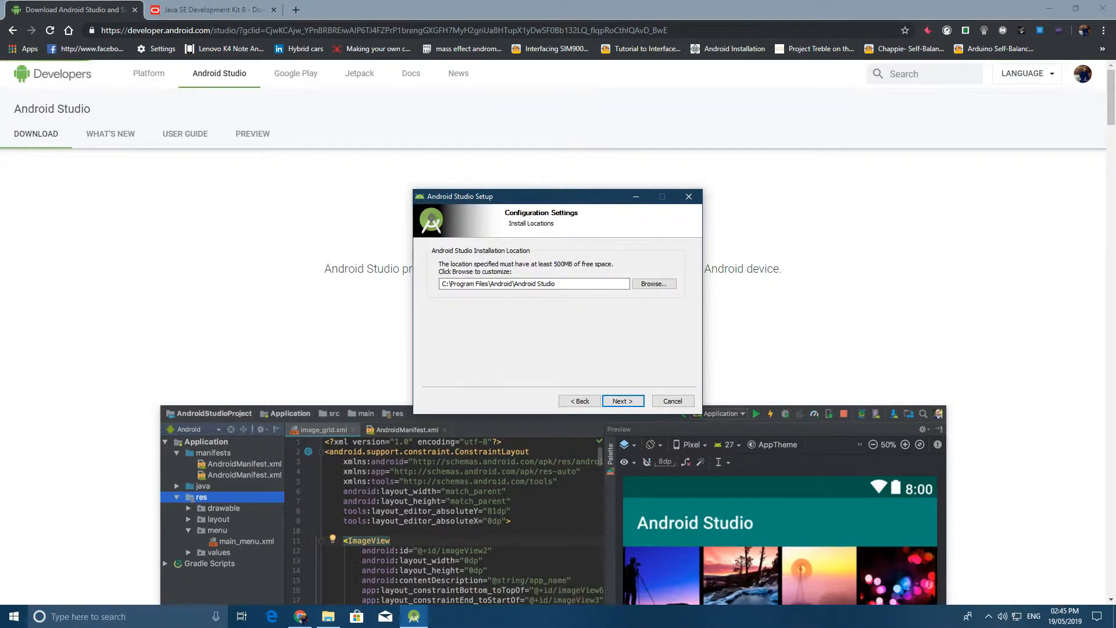
Set the Android Studio installation location to D:\Android\Android Studio and continue the setup.
{"action": "left_click", "coordinate": [488, 284]}
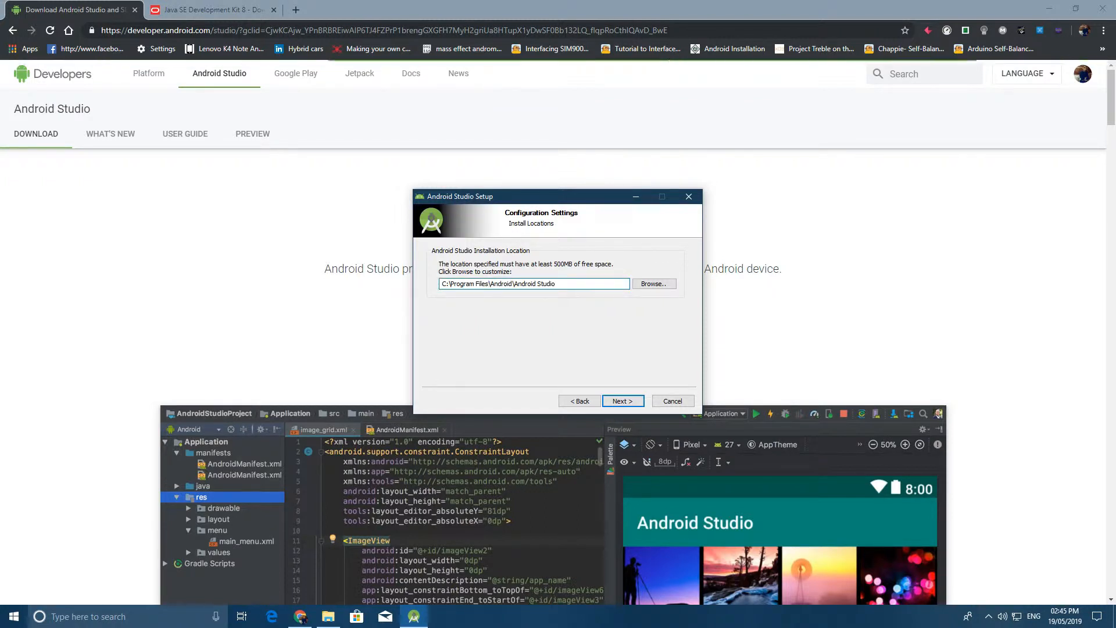
{"action": "key", "text": "BackSpace"}
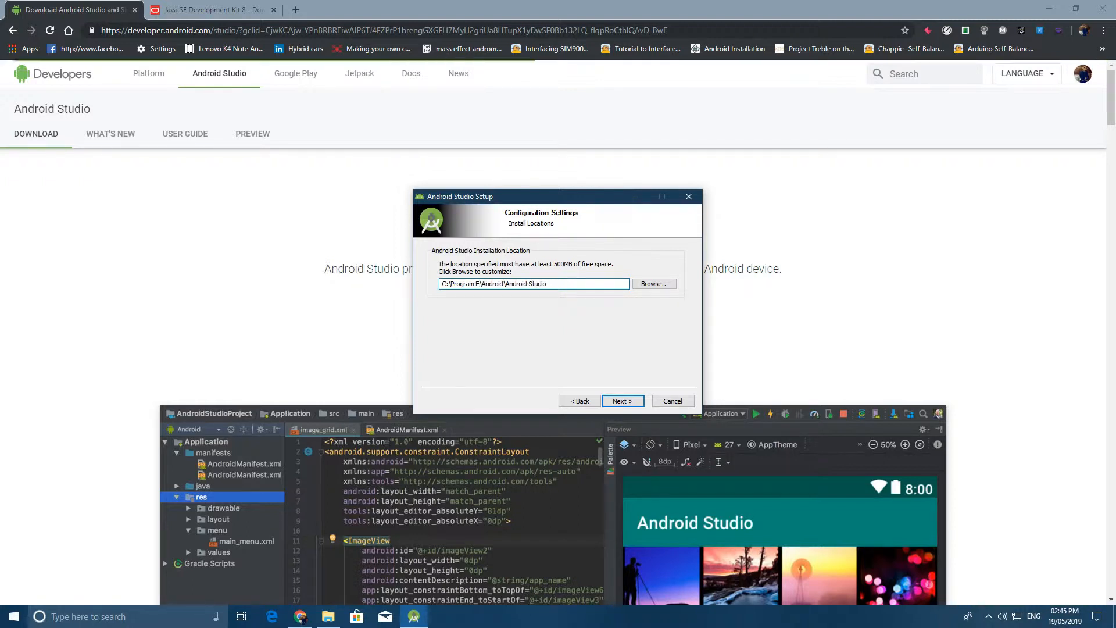
{"action": "key", "text": "BackSpace"}
{"action": "key", "text": "BackSpace"}
{"action": "key", "text": "BackSpace"}
{"action": "key", "text": "BackSpace"}
{"action": "key", "text": "BackSpace"}
{"action": "key", "text": "BackSpace"}
{"action": "key", "text": "BackSpace"}
{"action": "key", "text": "BackSpace"}
{"action": "key", "text": "BackSpace"}
{"action": "key", "text": "BackSpace"}
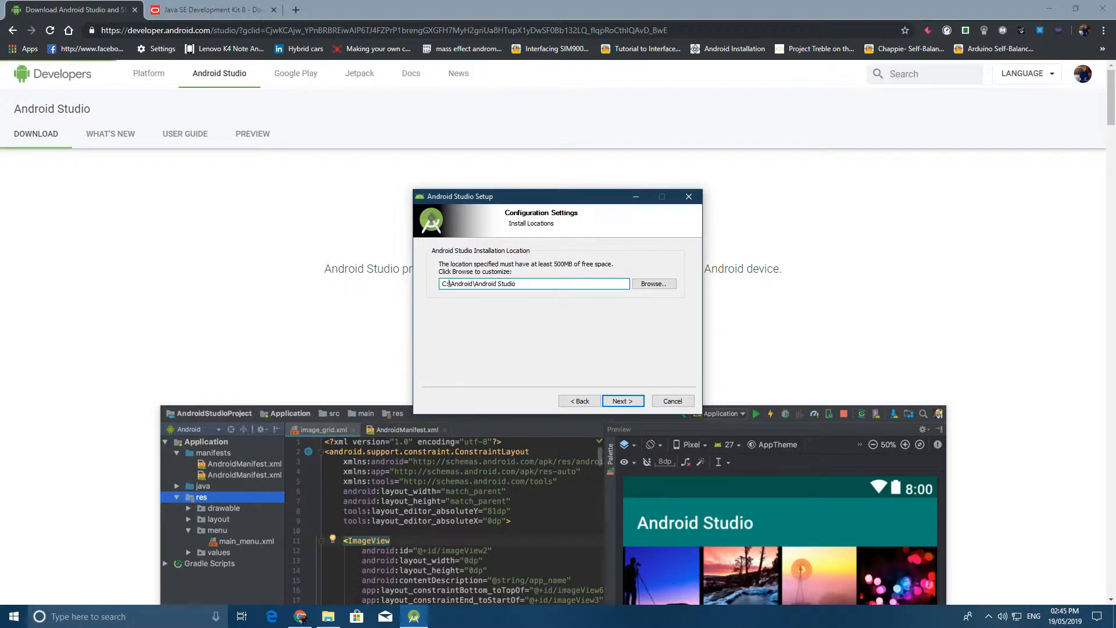
{"action": "key", "text": "BackSpace"}
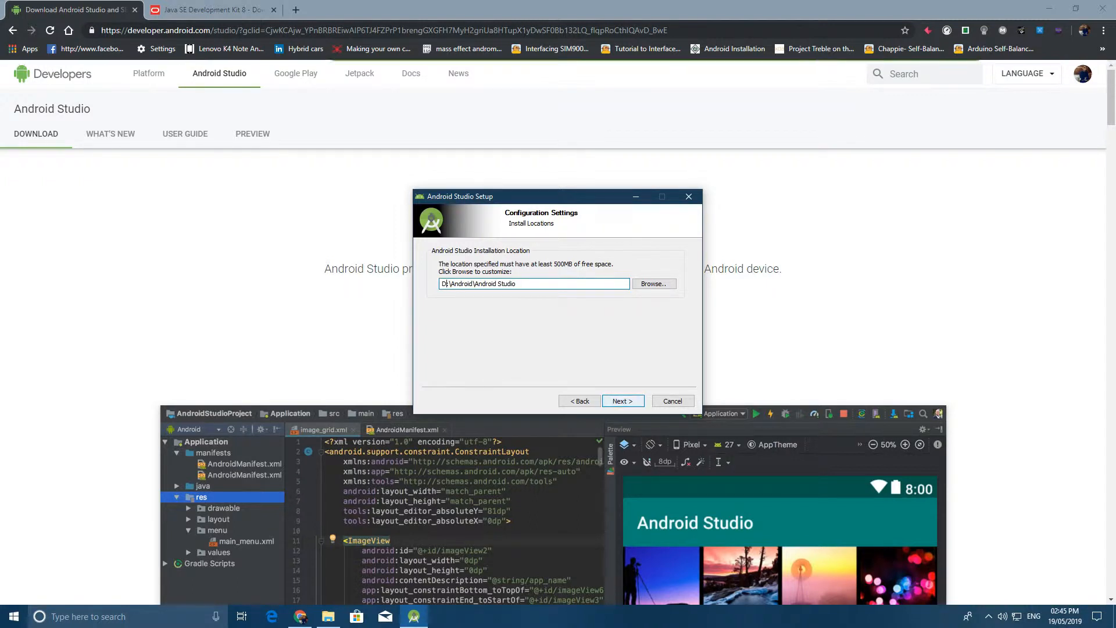
{"action": "key", "text": "Return"}
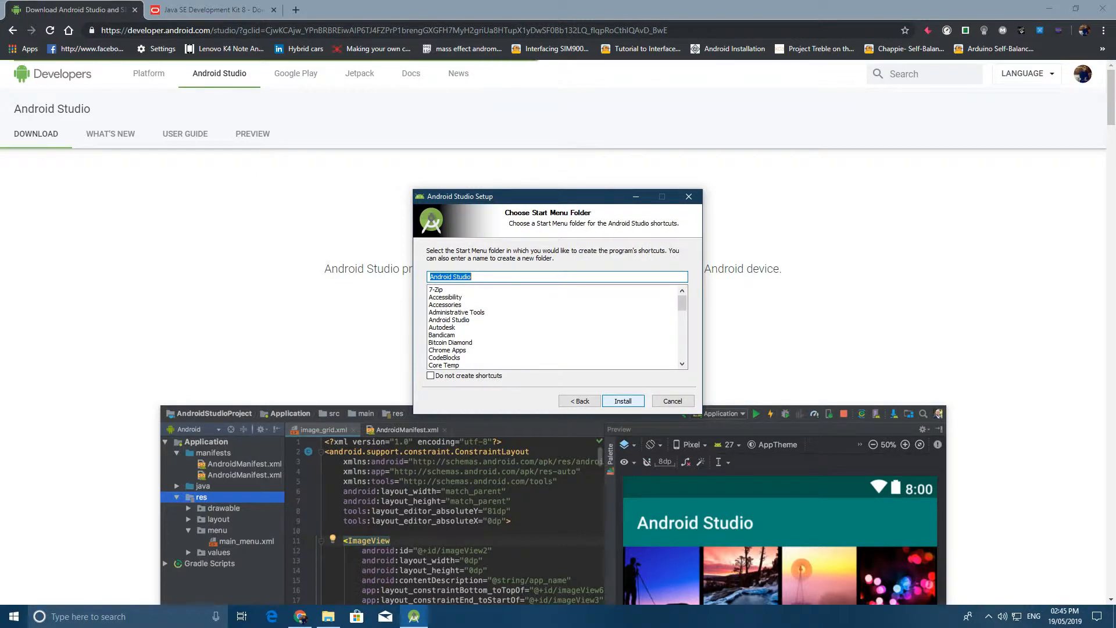
Install Android Studio with the Android Studio Start Menu folder and finish setup with Start Android Studio enabled.
{"action": "key", "text": "Return"}
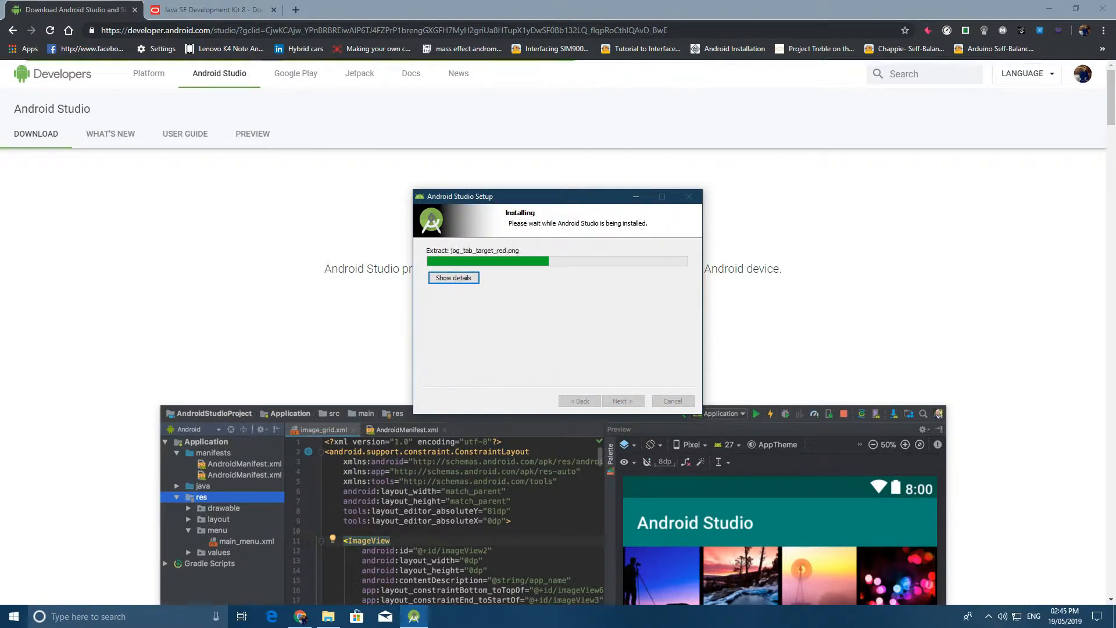
{"action": "key", "text": "Return"}
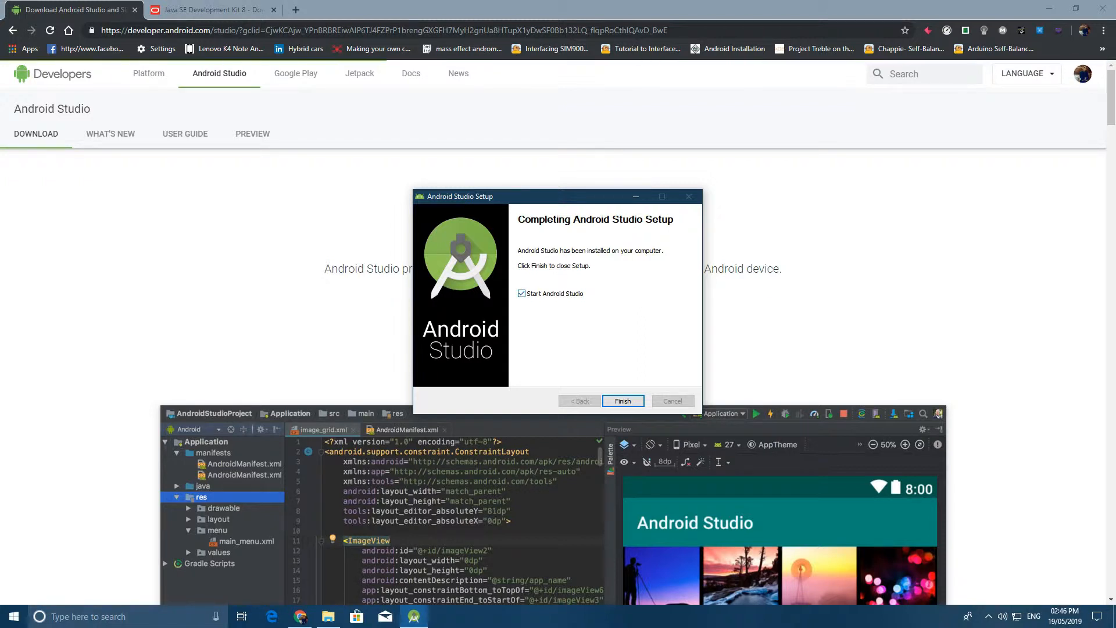
{"action": "left_click", "coordinate": [623, 401]}
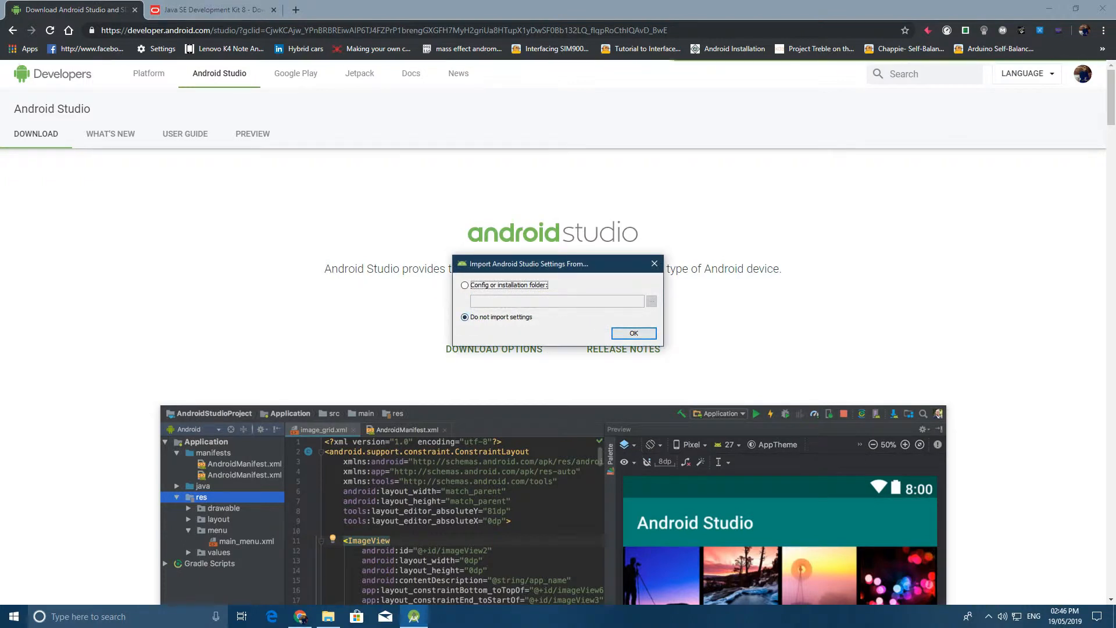
Choose not to import settings and agree to send usage statistics to Google.
{"action": "left_click", "coordinate": [634, 333]}
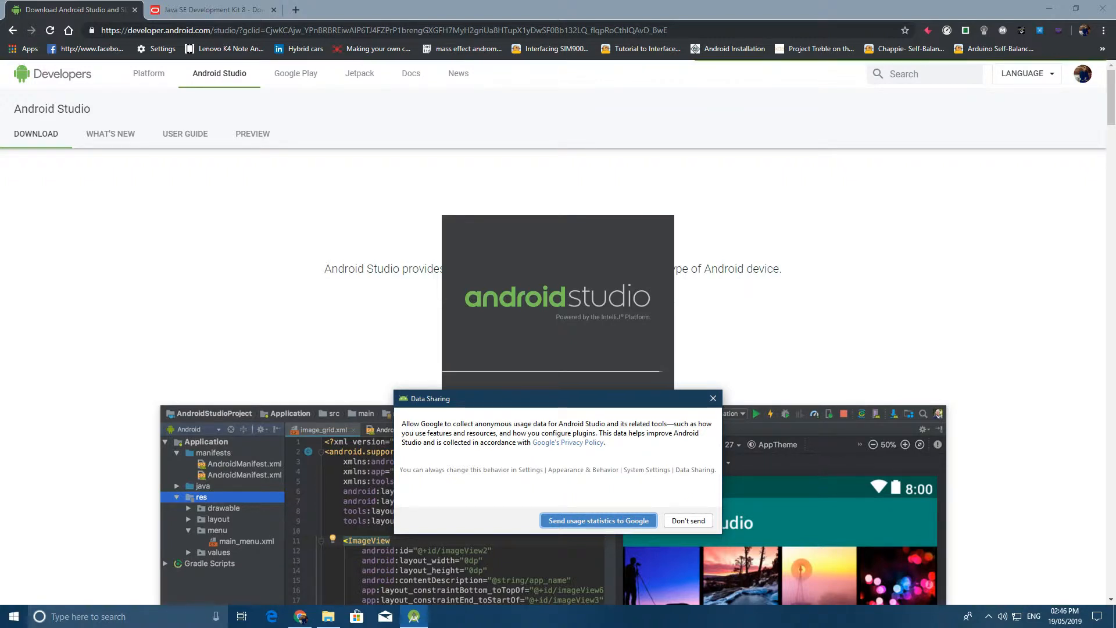
{"action": "key", "text": "Return"}
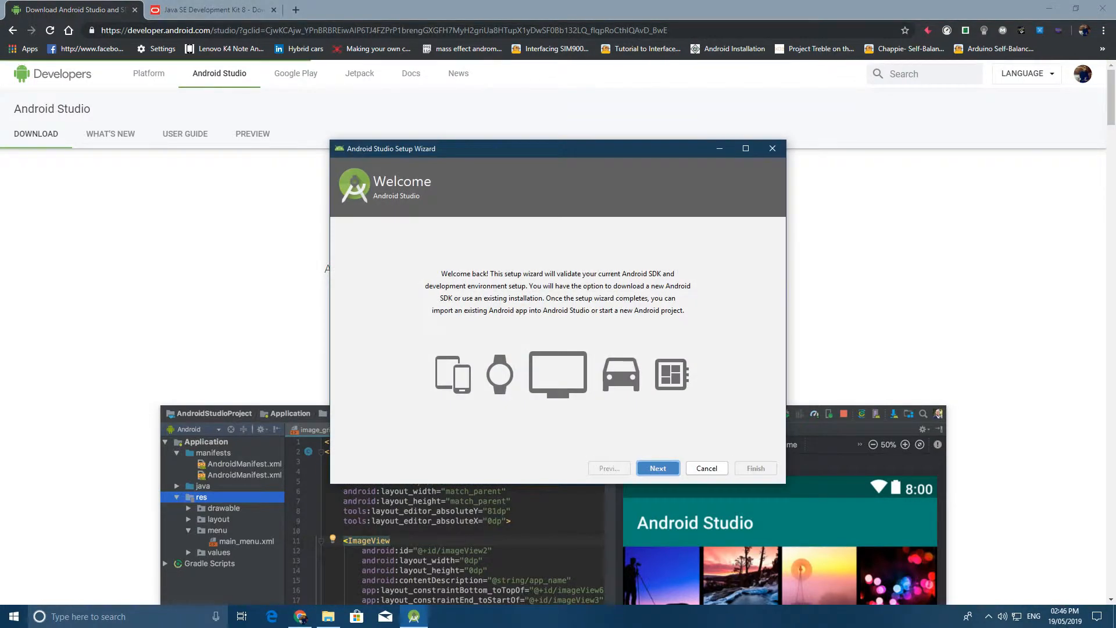
Complete the Android Studio Setup Wizard with the Standard install type and Darcula theme, downloading the listed SDK components.
{"action": "key", "text": "Return"}
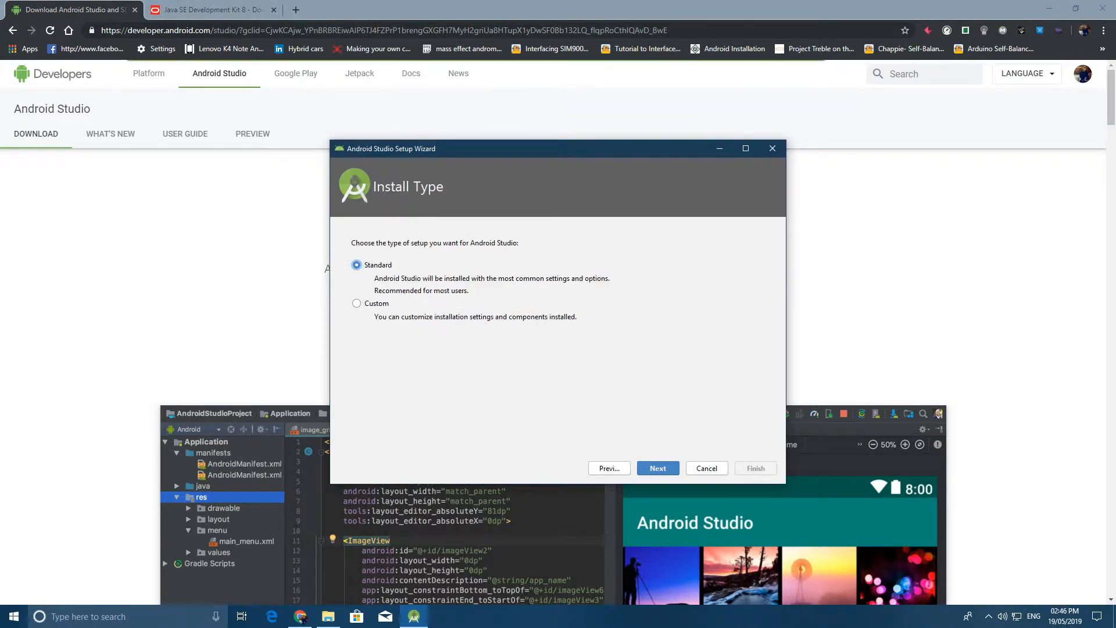
{"action": "key", "text": "Return"}
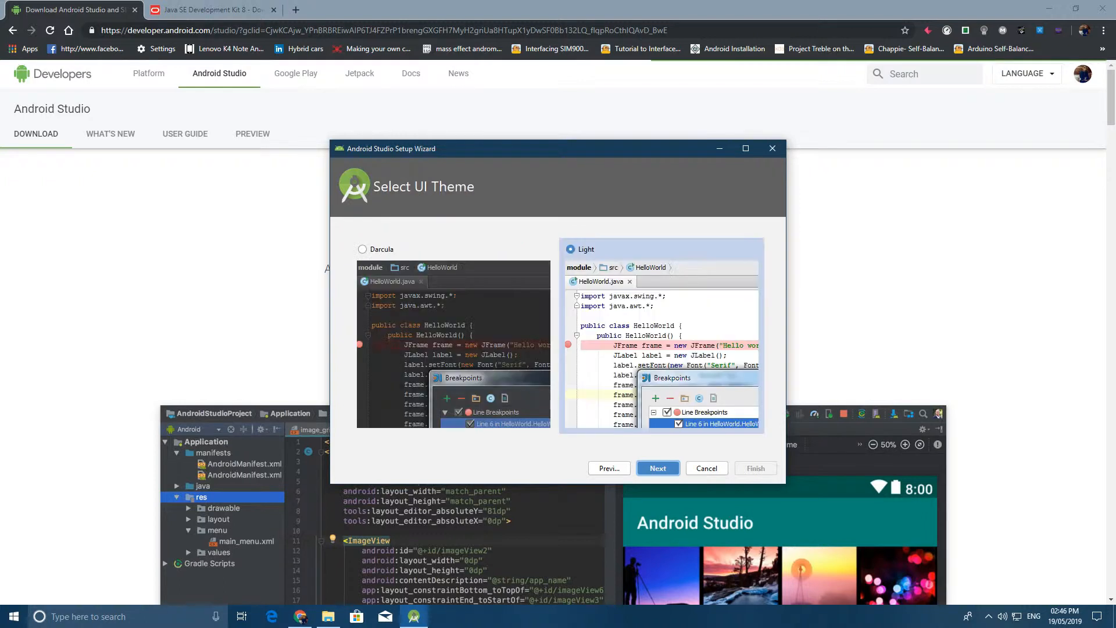
{"action": "left_click", "coordinate": [364, 249]}
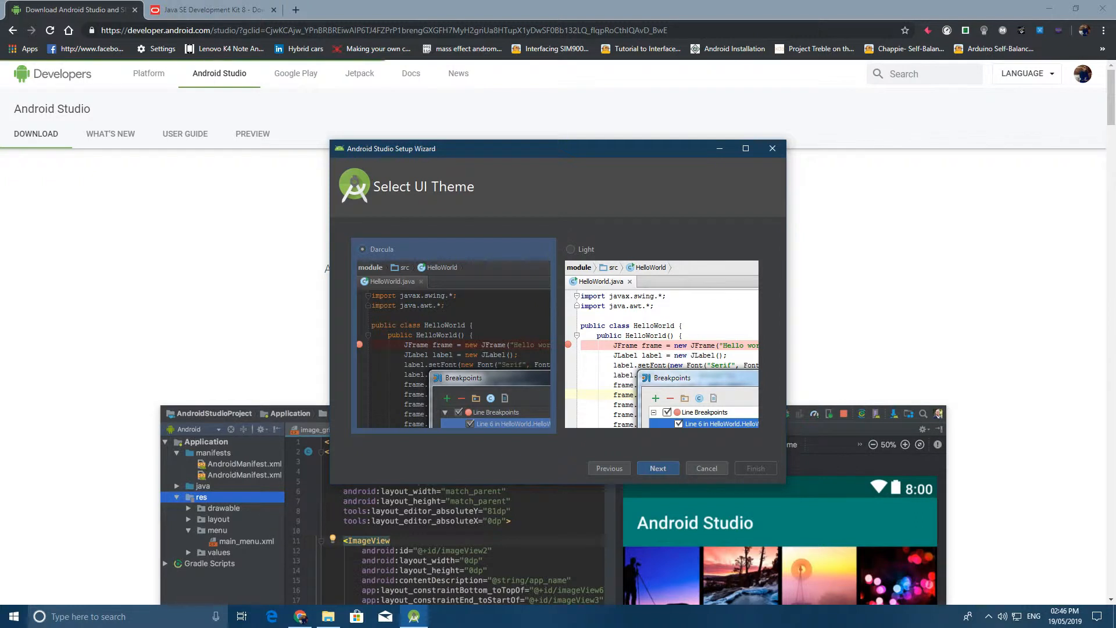
{"action": "key", "text": "Return"}
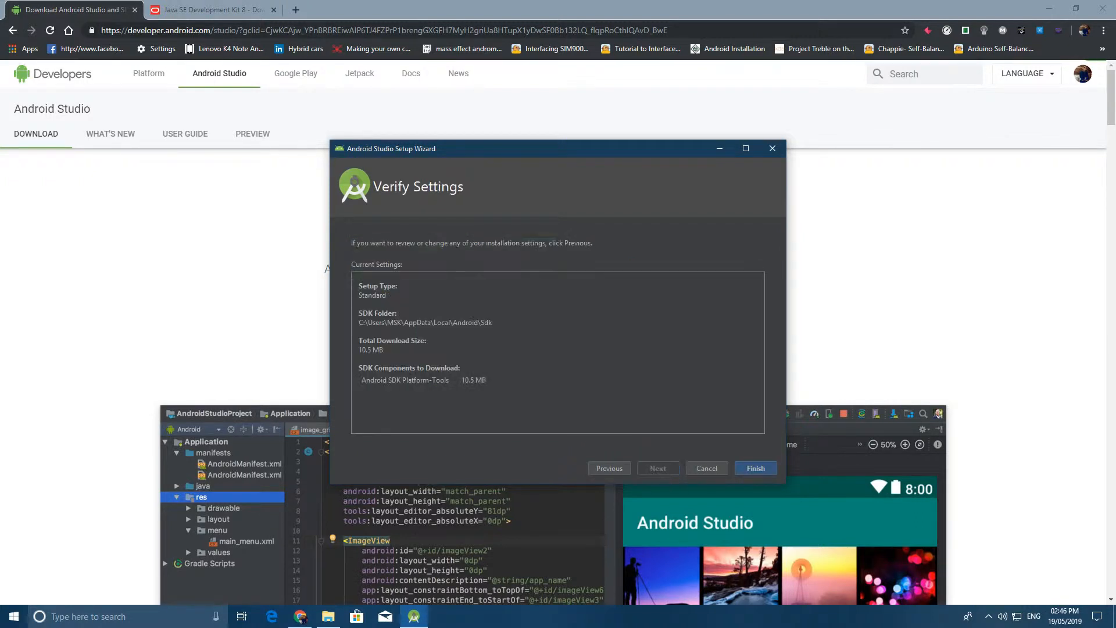
{"action": "key", "text": "Return"}
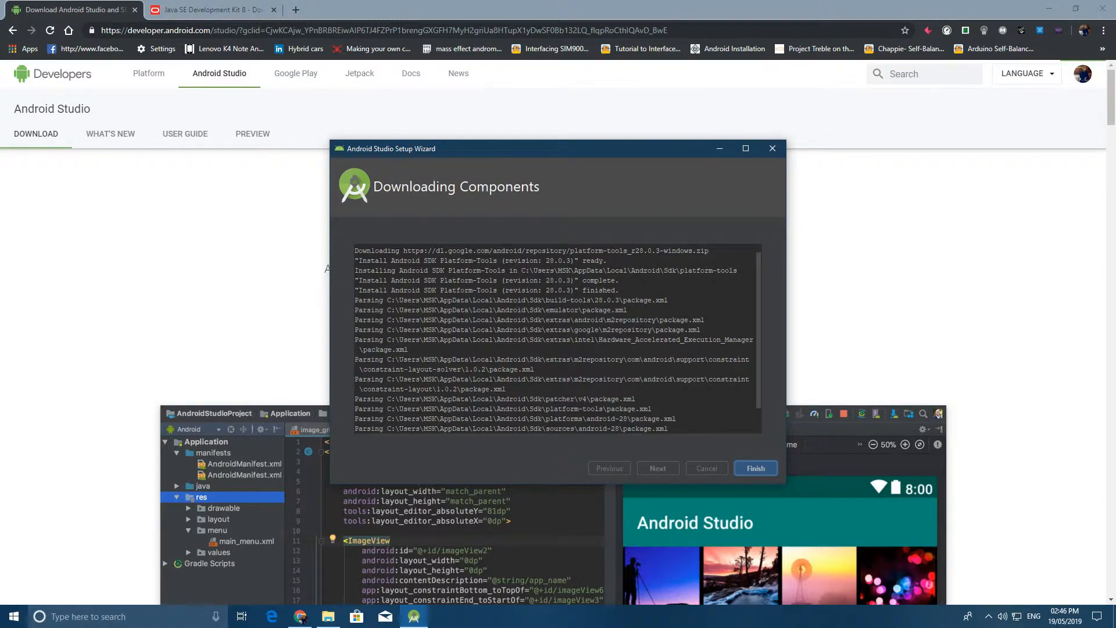
{"action": "key", "text": "Return"}
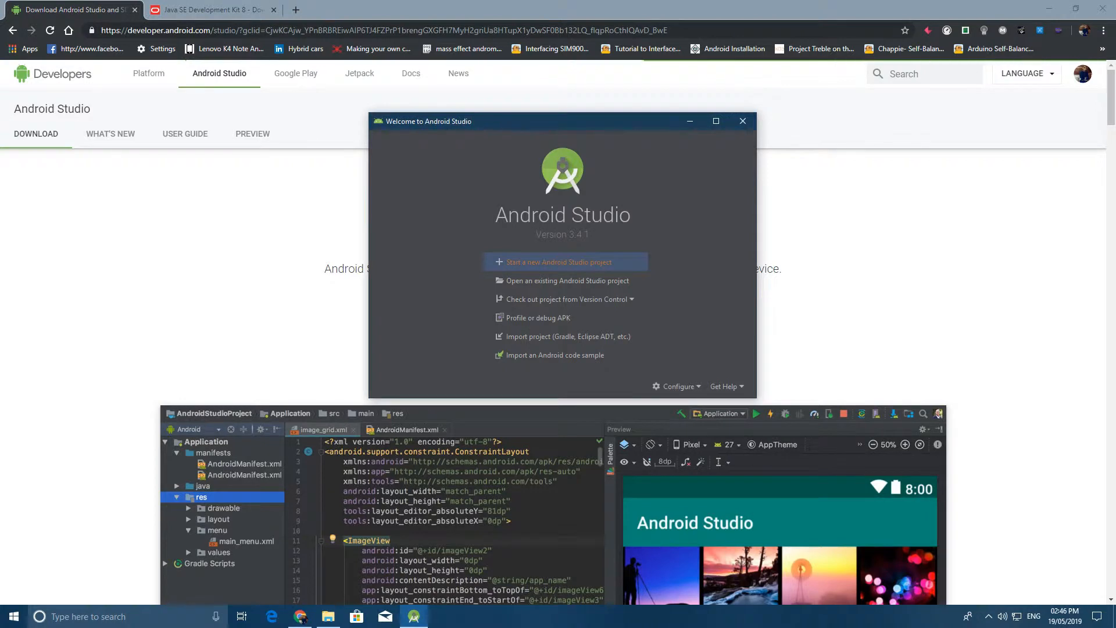
Start a new Android Studio project based on the Navigation Drawer Activity template.
{"action": "key", "text": "Return"}
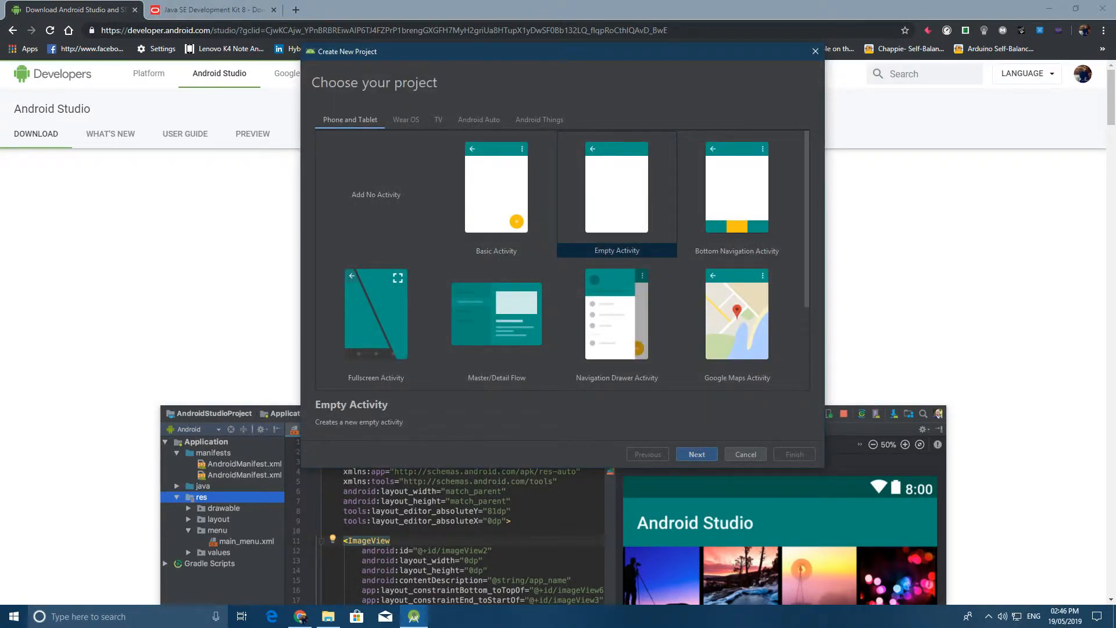
{"action": "left_click", "coordinate": [617, 321]}
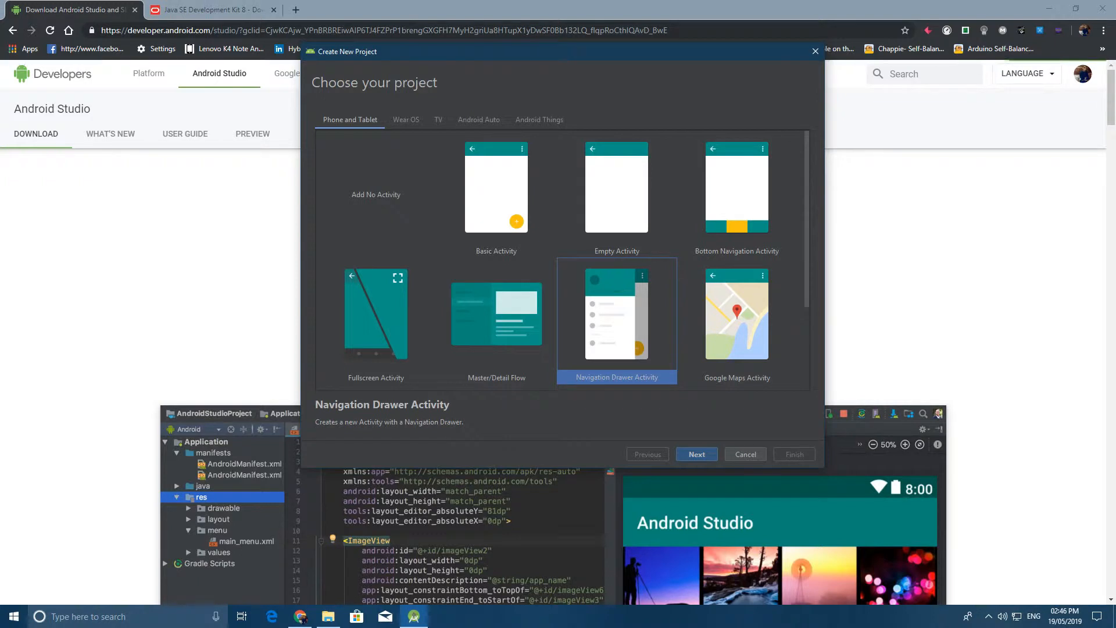
{"action": "key", "text": "Return"}
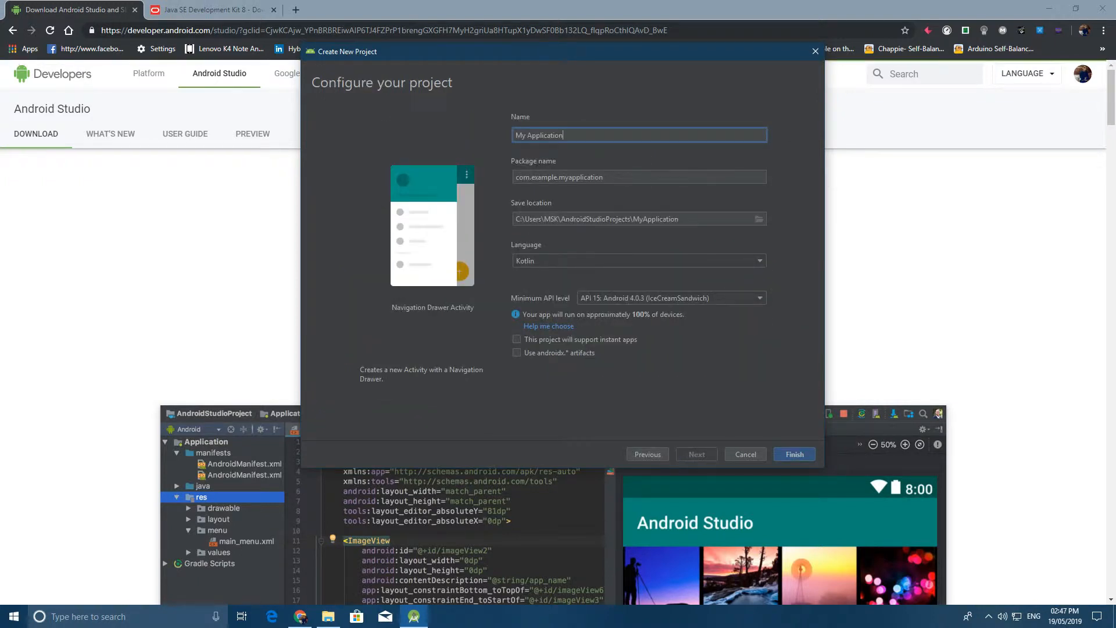
Set the project's language to Java and its minimum API level to API Q: Android 9.+ (Q preview).
{"action": "left_click", "coordinate": [640, 261]}
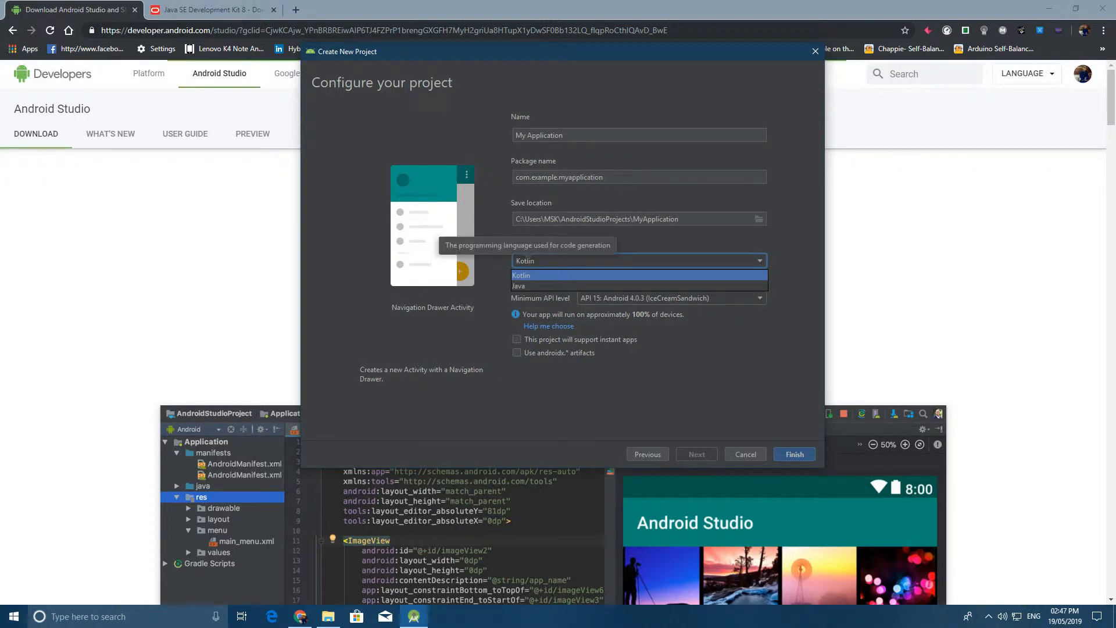
{"action": "left_click", "coordinate": [640, 286]}
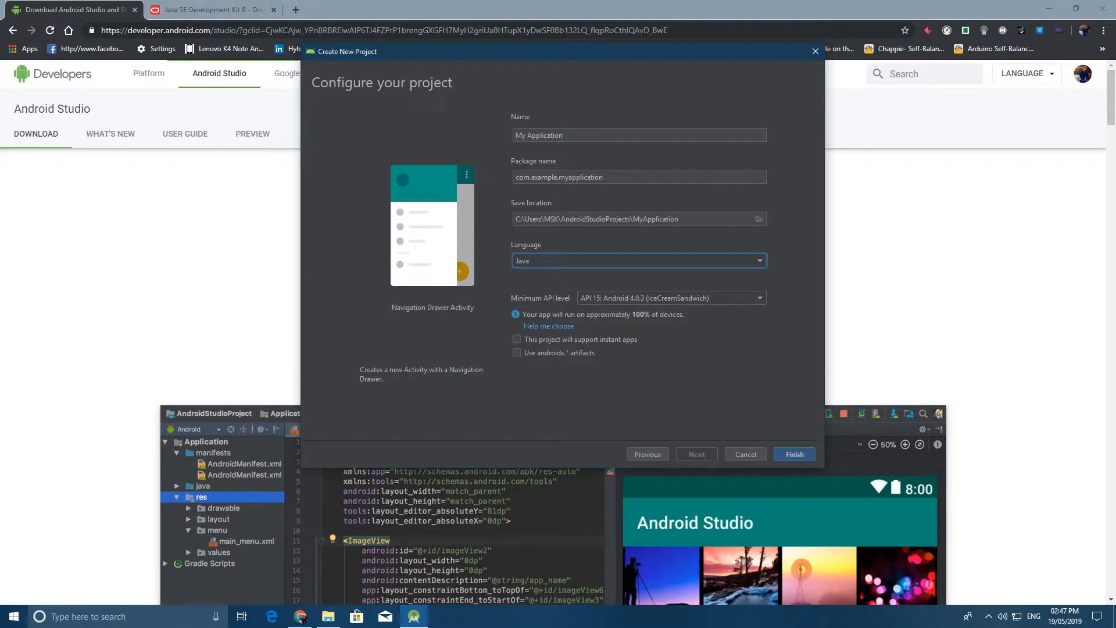
{"action": "left_click", "coordinate": [672, 298]}
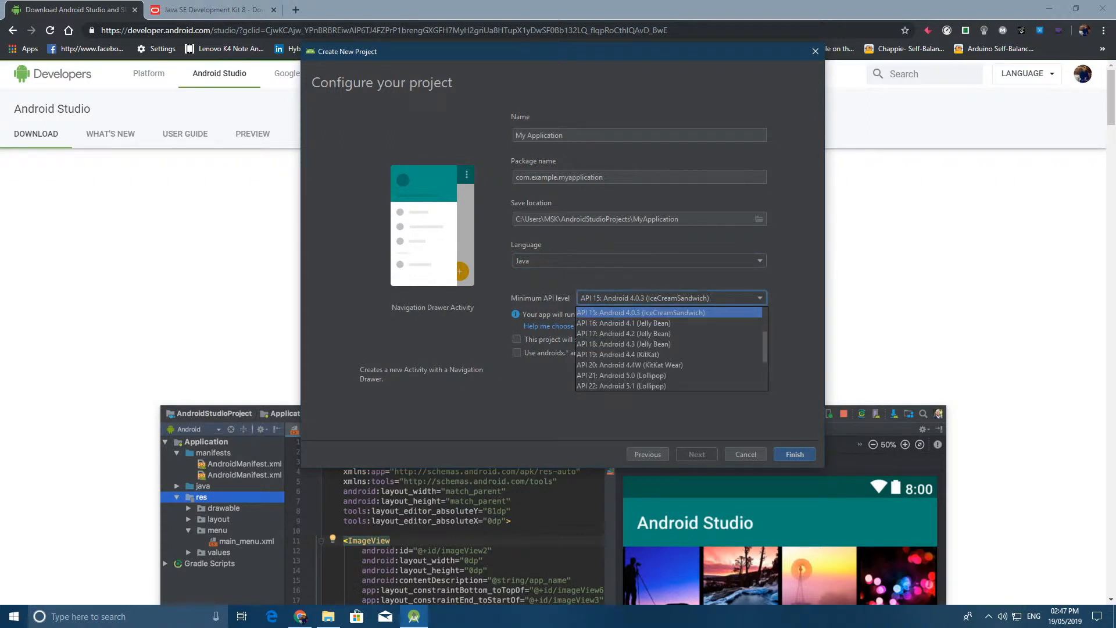
{"action": "scroll", "coordinate": [669, 313], "scroll_direction": "up", "scroll_amount": 1}
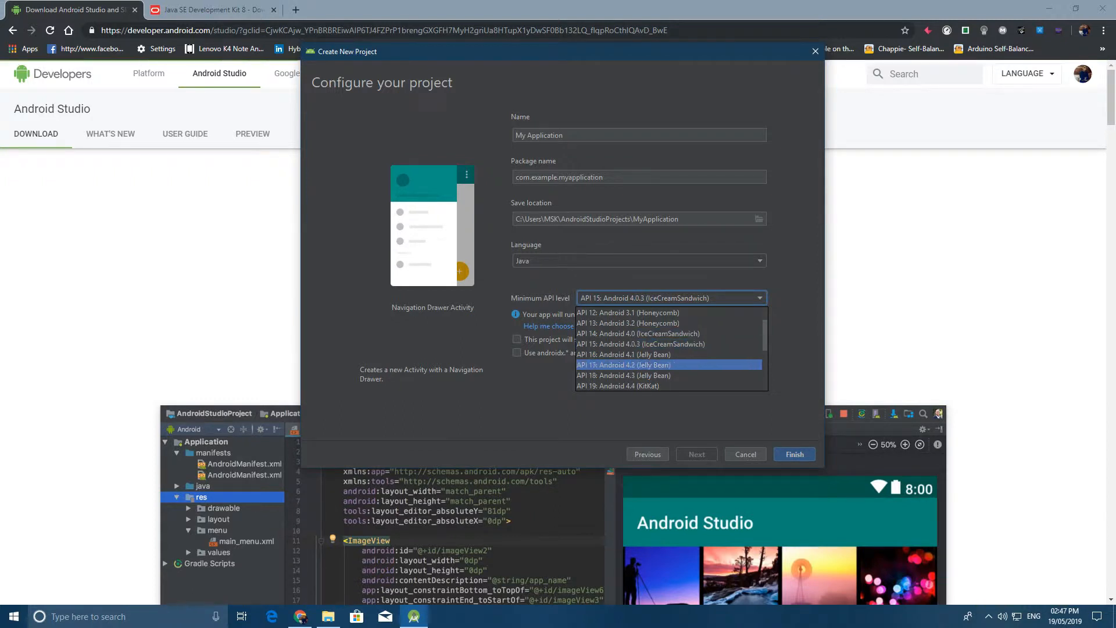
{"action": "scroll", "coordinate": [639, 375], "scroll_direction": "down", "scroll_amount": 1}
{"action": "scroll", "coordinate": [640, 381], "scroll_direction": "down", "scroll_amount": 3}
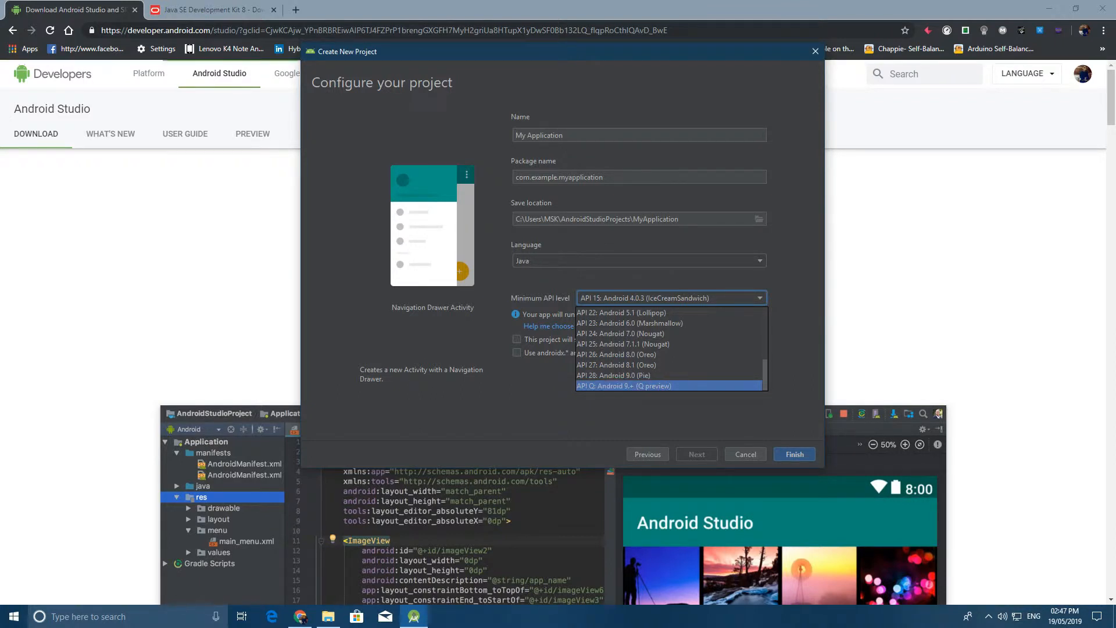
{"action": "left_click", "coordinate": [640, 385]}
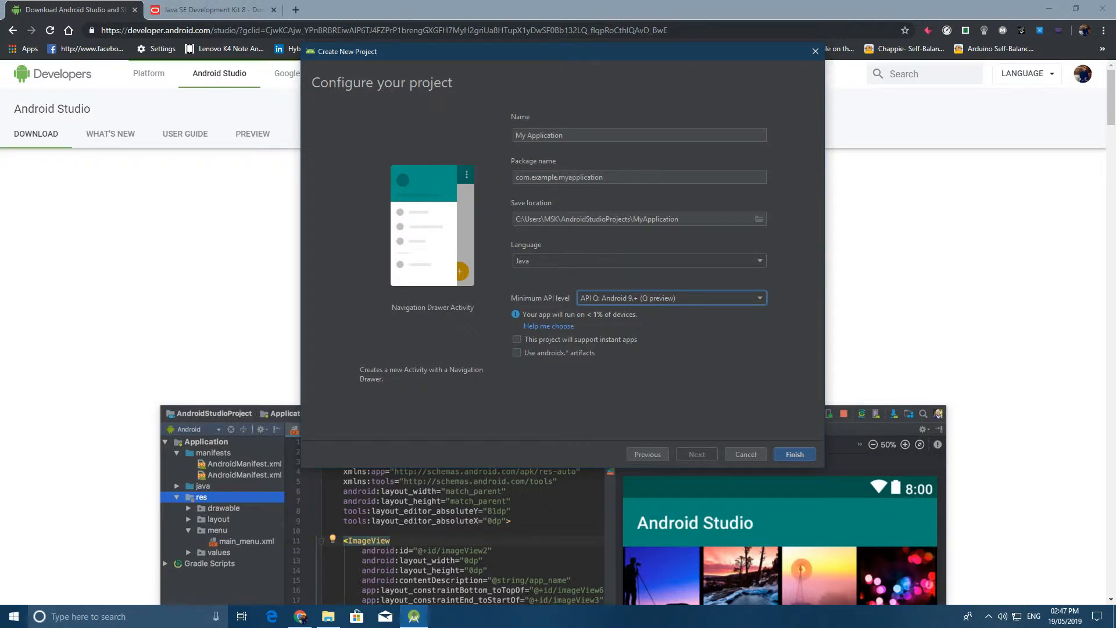
Set the project's minimum API level to API 15: Android 4.0.3 (IceCreamSandwich).
{"action": "left_click", "coordinate": [672, 298]}
{"action": "scroll", "coordinate": [672, 343], "scroll_direction": "up", "scroll_amount": 3}
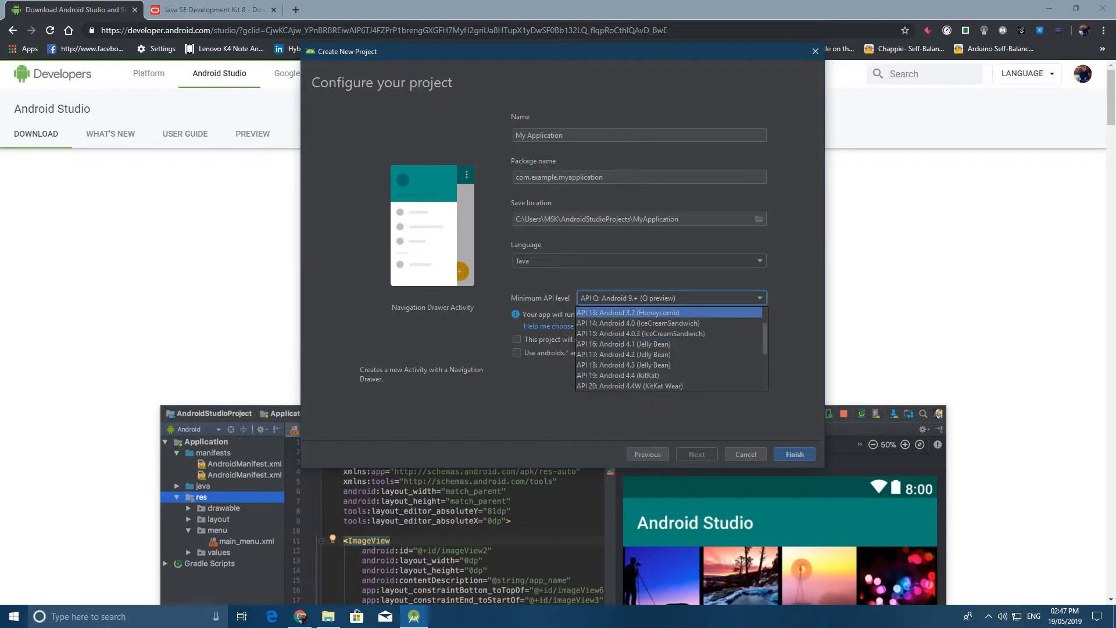
{"action": "key", "text": "Down"}
{"action": "key", "text": "Down"}
{"action": "key", "text": "Return"}
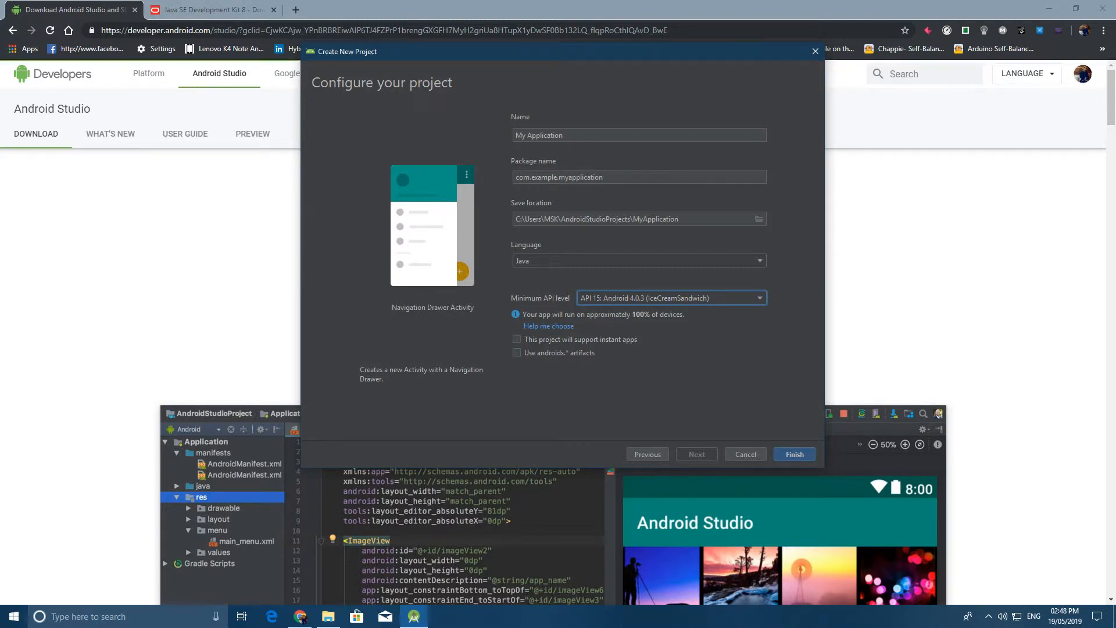
Review the save location, package name and application name, keep the defaults, and create the project.
{"action": "left_click_drag", "start_coordinate": [544, 218], "coordinate": [678, 218]}
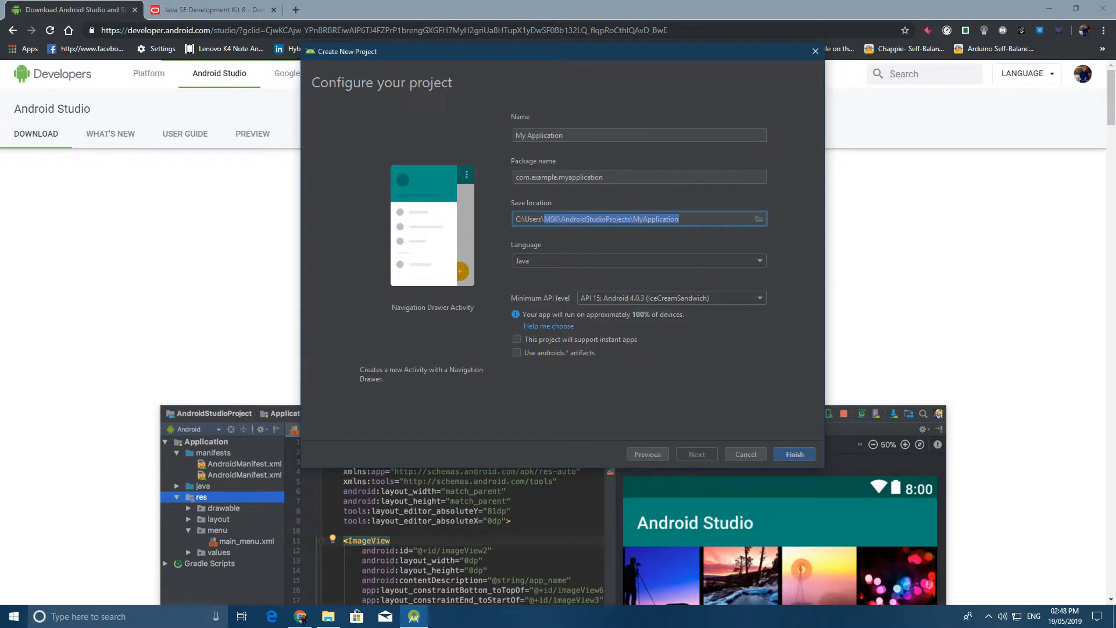
{"action": "left_click", "coordinate": [617, 219]}
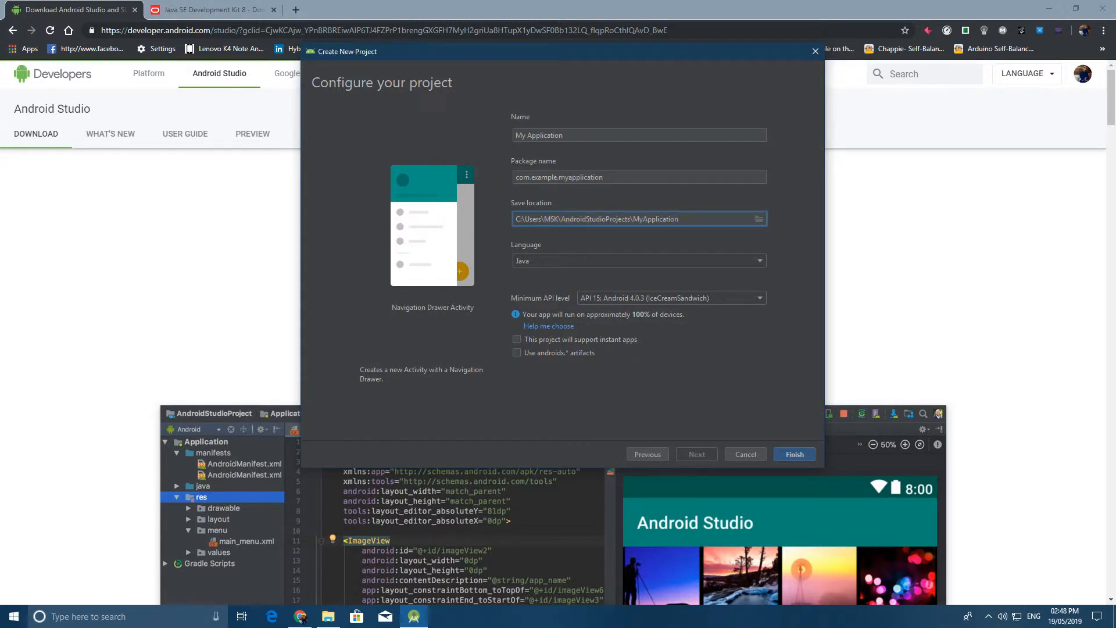
{"action": "left_click_drag", "start_coordinate": [529, 177], "coordinate": [604, 178]}
{"action": "left_click", "coordinate": [565, 135]}
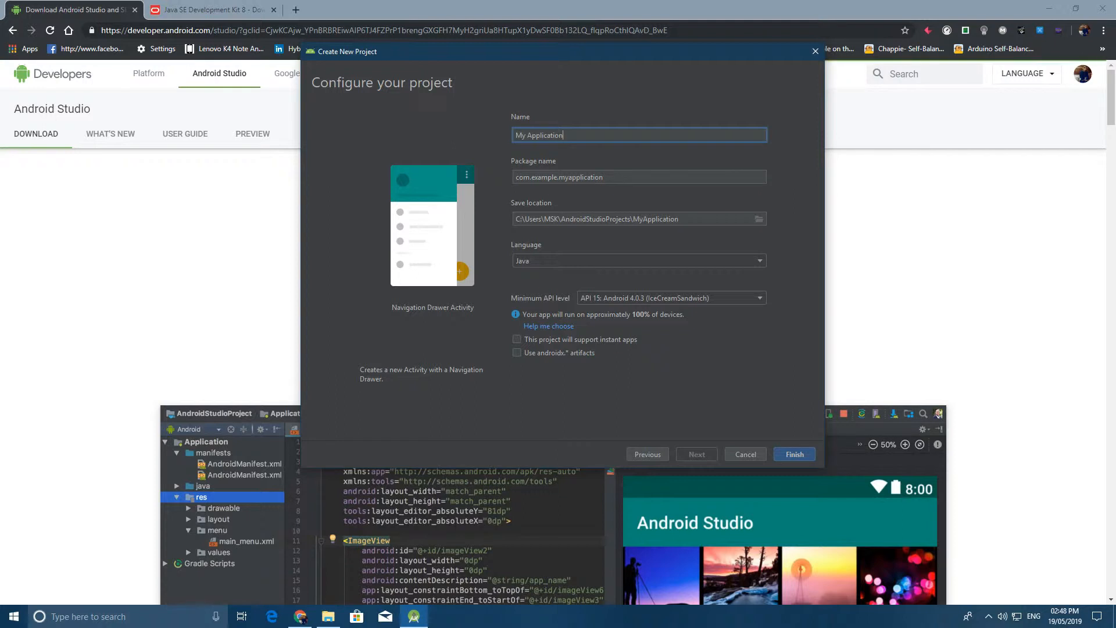
{"action": "key", "text": "ctrl+a"}
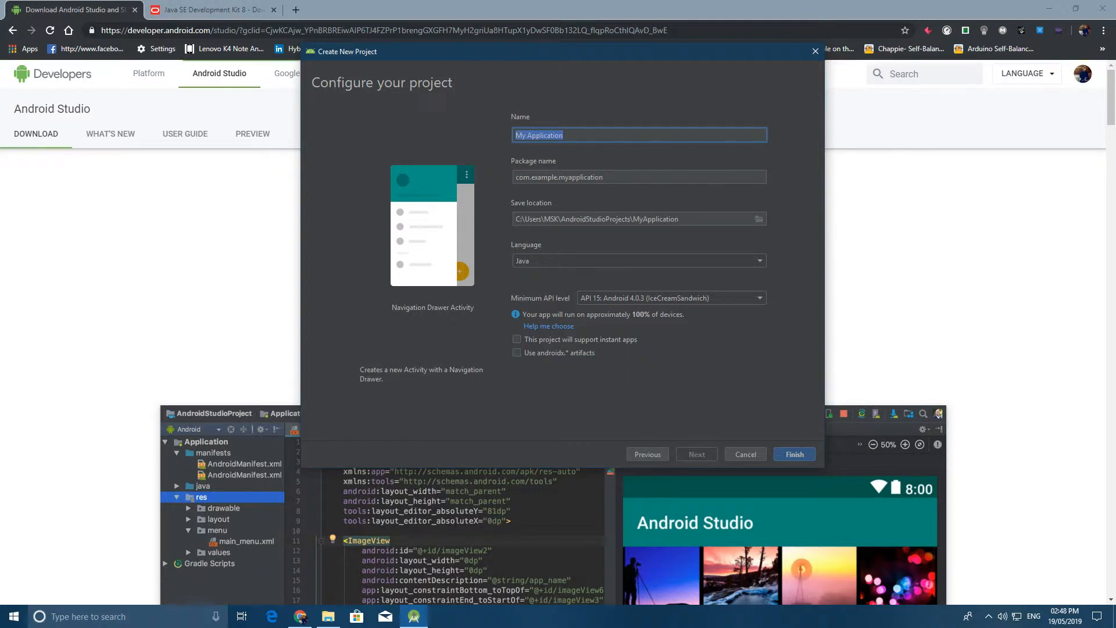
{"action": "mouse_move", "coordinate": [563, 136]}
{"action": "left_mouse_down"}
{"action": "mouse_move", "coordinate": [516, 136]}
{"action": "mouse_move", "coordinate": [563, 136]}
{"action": "left_mouse_up"}
{"action": "left_click", "coordinate": [795, 454]}
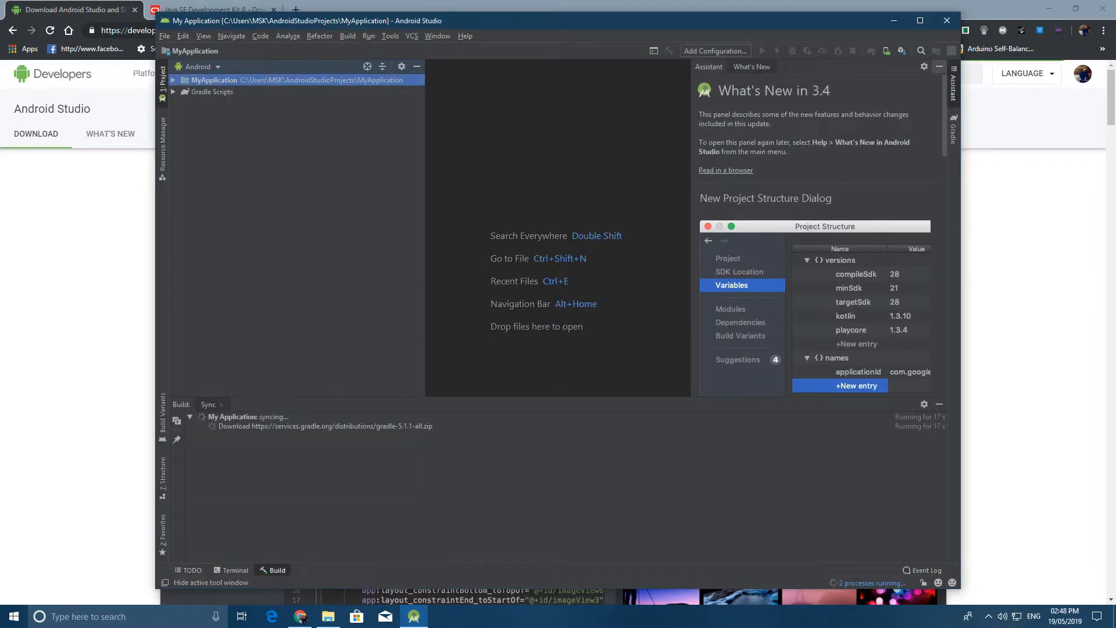
Hide the What's New assistant and maximize the Android Studio window.
{"action": "left_click", "coordinate": [939, 67]}
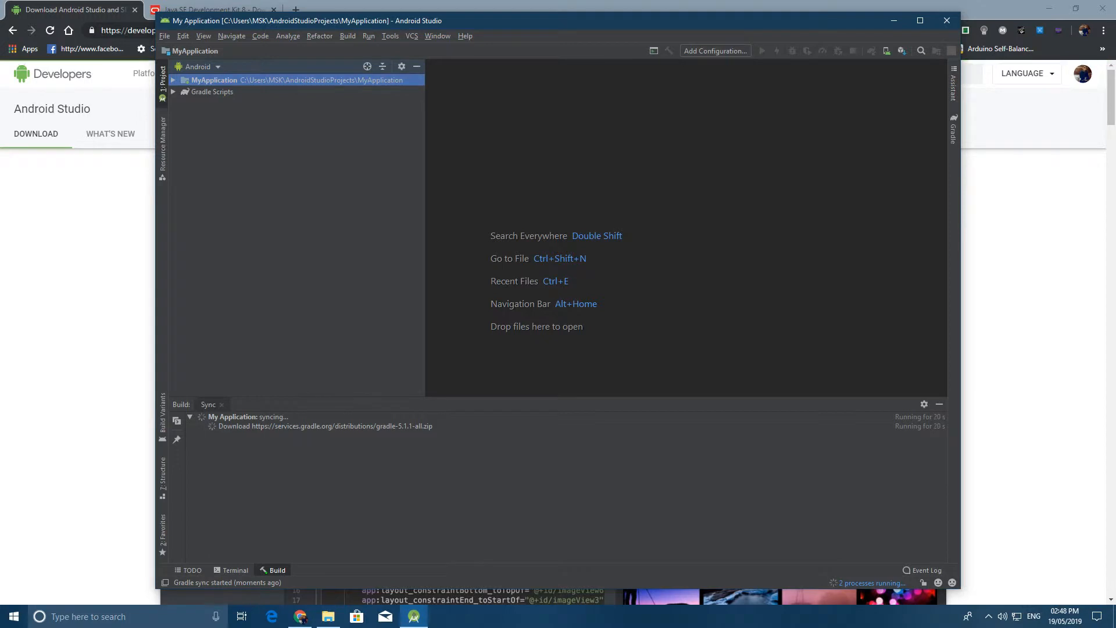
{"action": "left_click", "coordinate": [919, 21]}
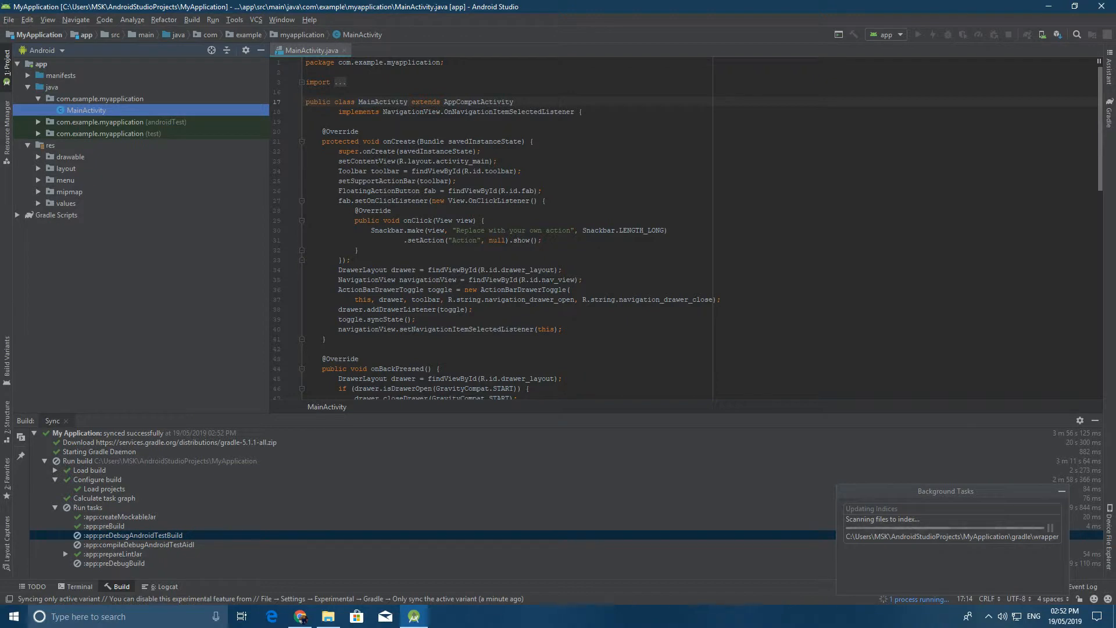
Open the menu resources activity_main_drawer.xml and main.xml, and bring activity_main_drawer.xml back into view.
{"action": "double_click", "coordinate": [105, 192]}
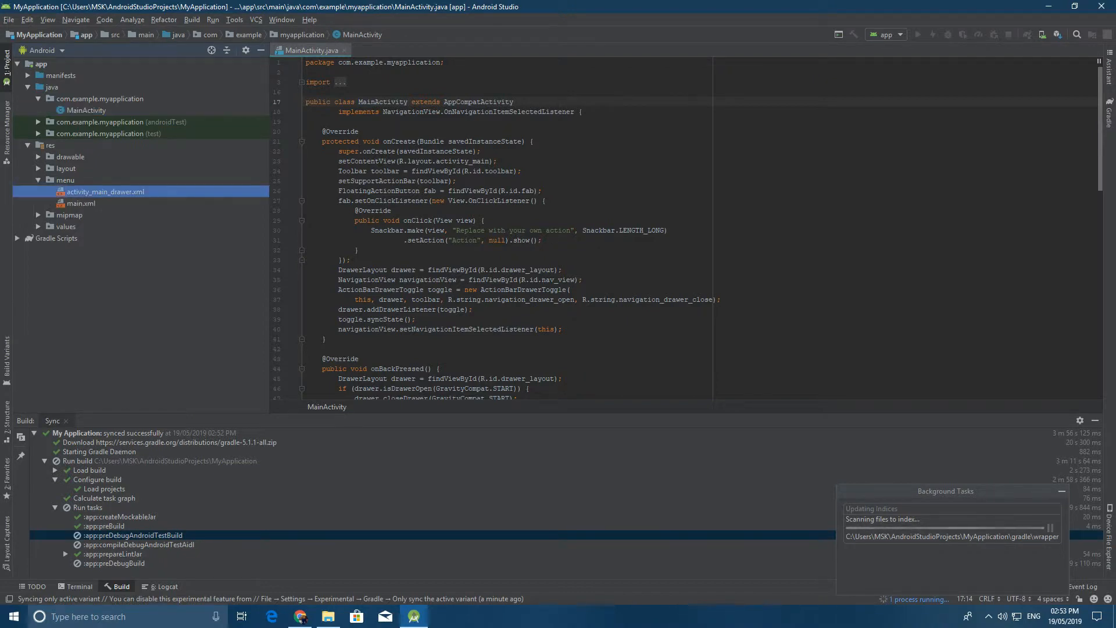
{"action": "double_click", "coordinate": [81, 203]}
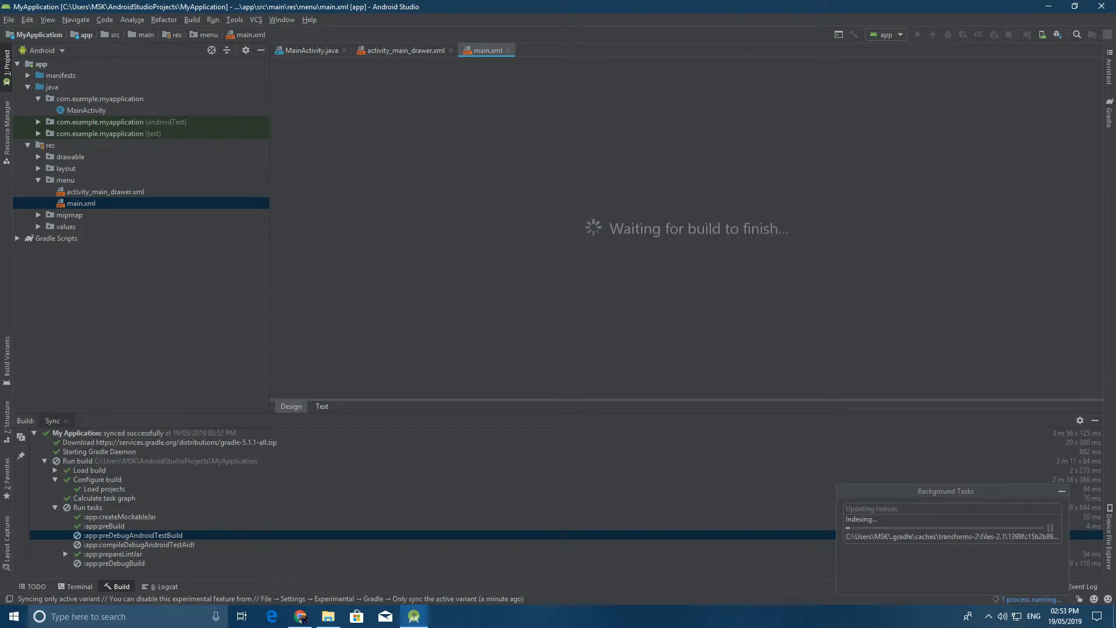
{"action": "left_click", "coordinate": [405, 51]}
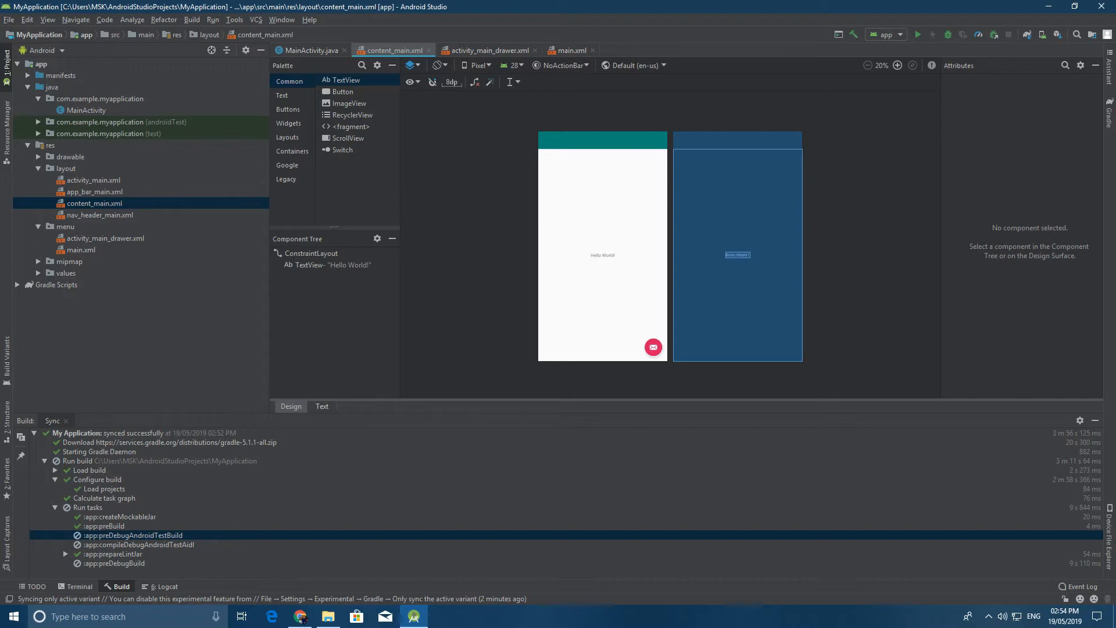
Open the MainActivity class and look through its generated Java code.
{"action": "double_click", "coordinate": [86, 110]}
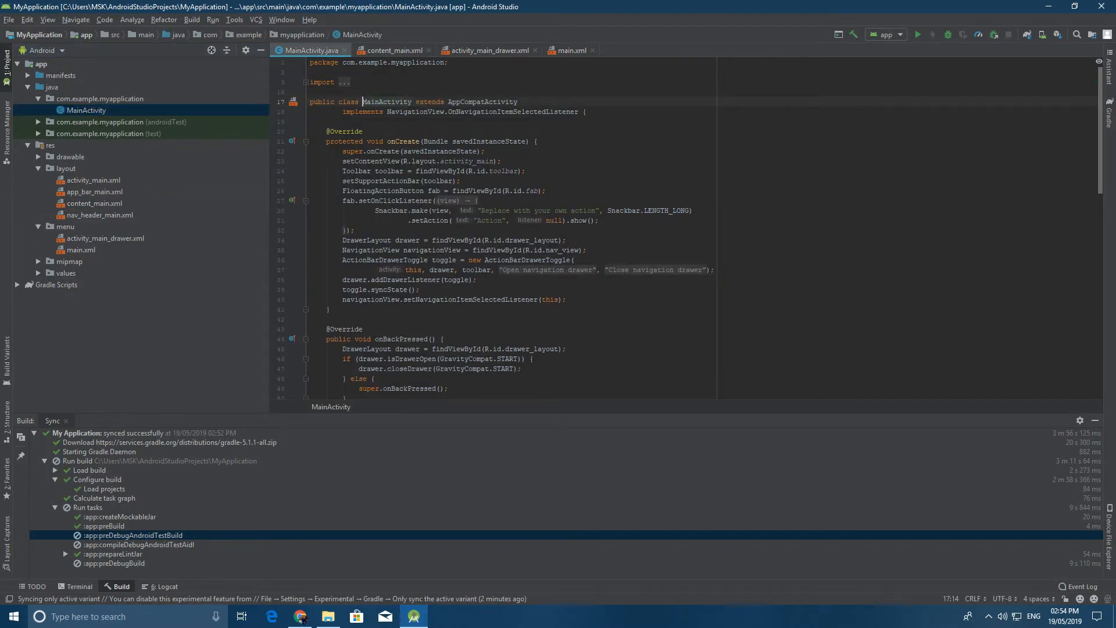
{"action": "scroll", "coordinate": [686, 228], "scroll_direction": "down", "scroll_amount": 8}
{"action": "scroll", "coordinate": [686, 228], "scroll_direction": "up", "scroll_amount": 8}
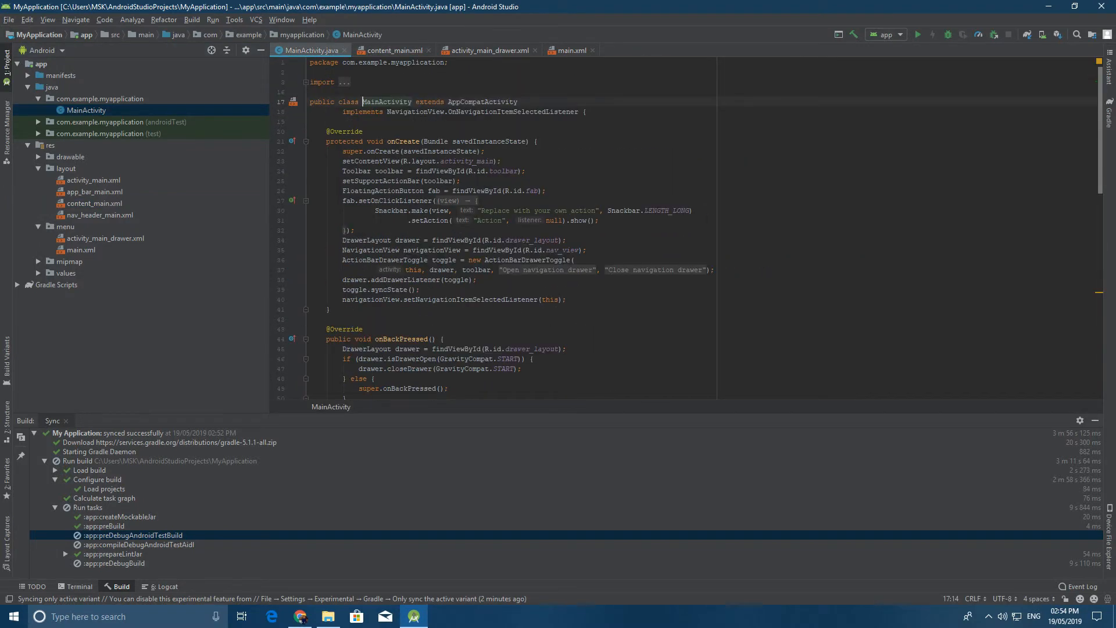
Open the activity_main.xml layout in the design view and go from its navigation drawer to the drawer's menu resource.
{"action": "double_click", "coordinate": [38, 168]}
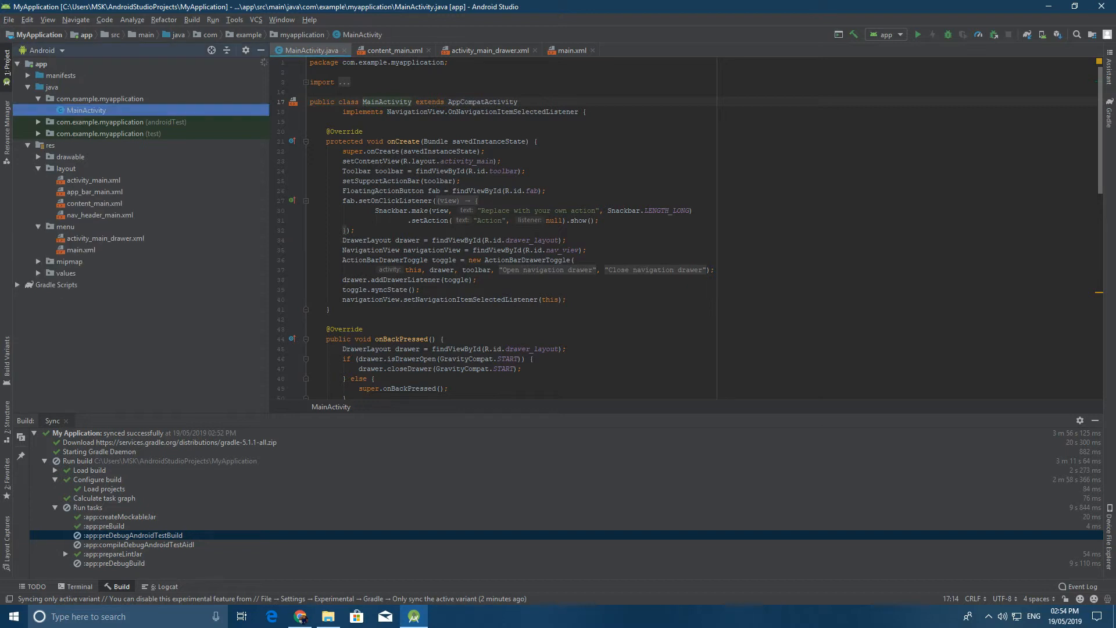
{"action": "double_click", "coordinate": [94, 181]}
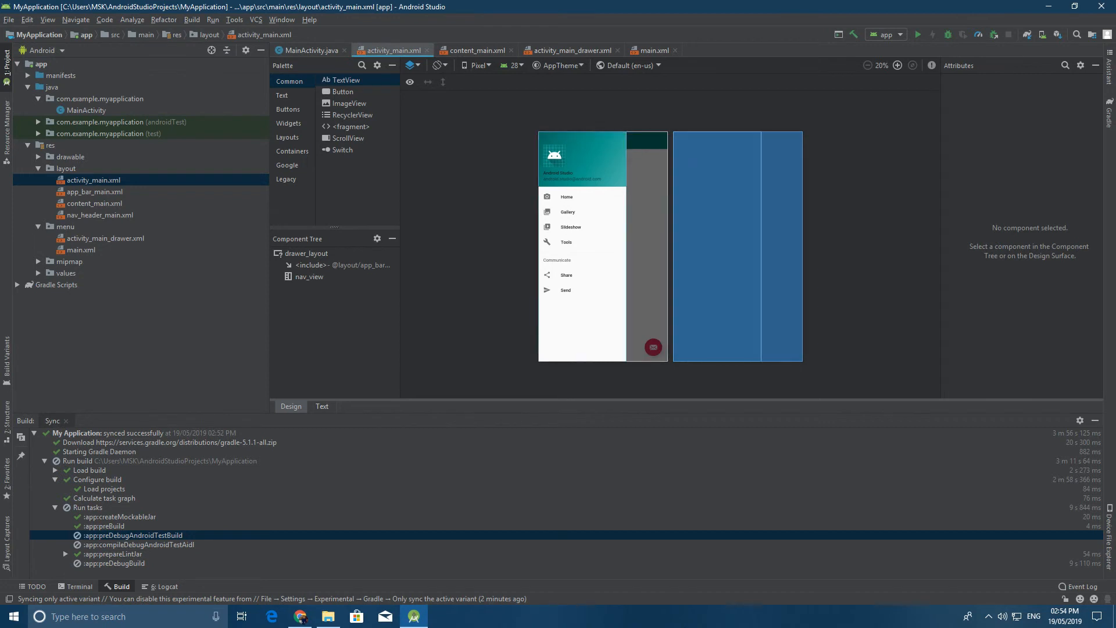
{"action": "double_click", "coordinate": [583, 239]}
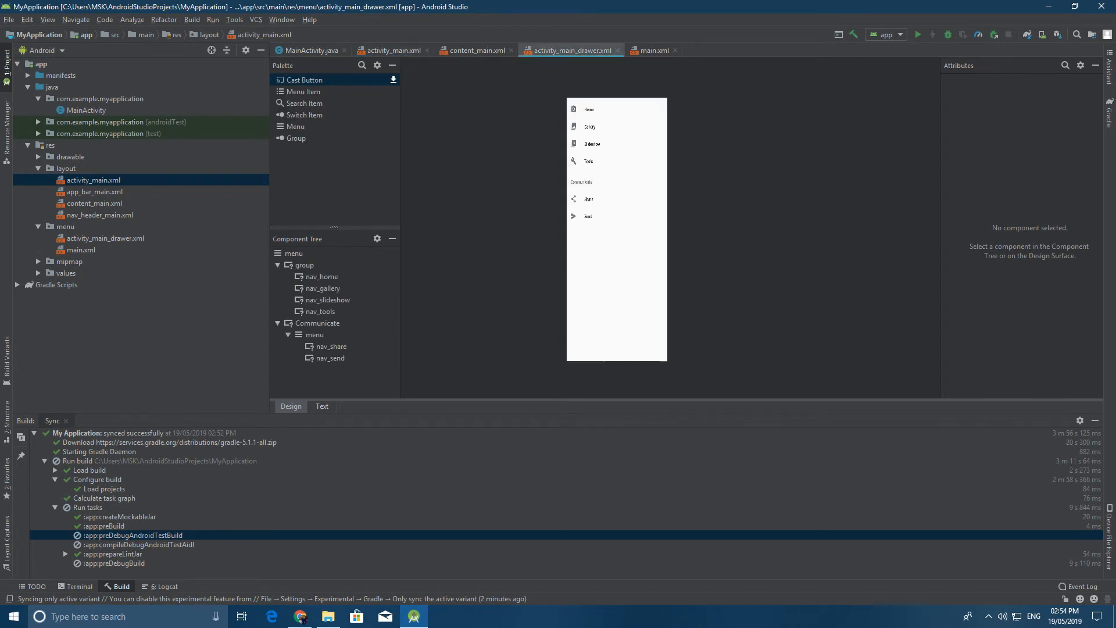